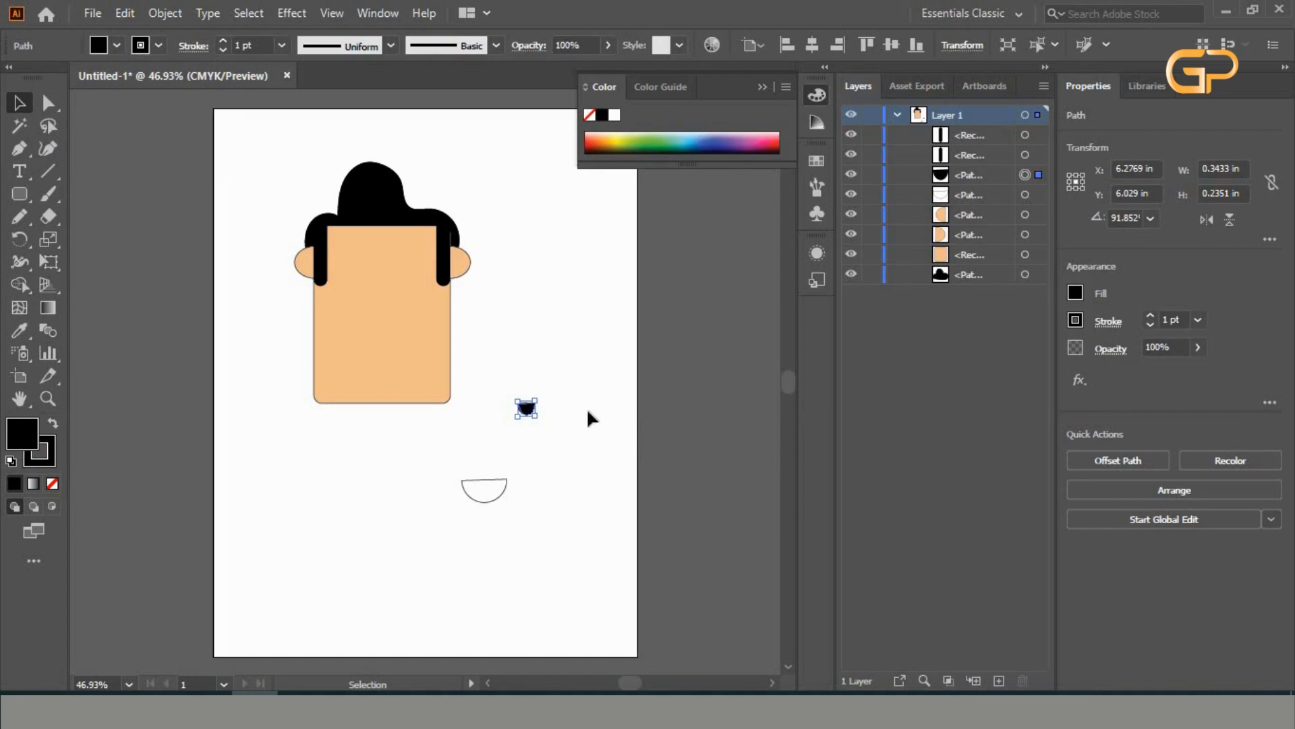
Assemble an eye from the black pupil and the white half-circle, and place a copy on the right side of the face.
click(568, 395)
drag(527, 413, 392, 269)
click(570, 473)
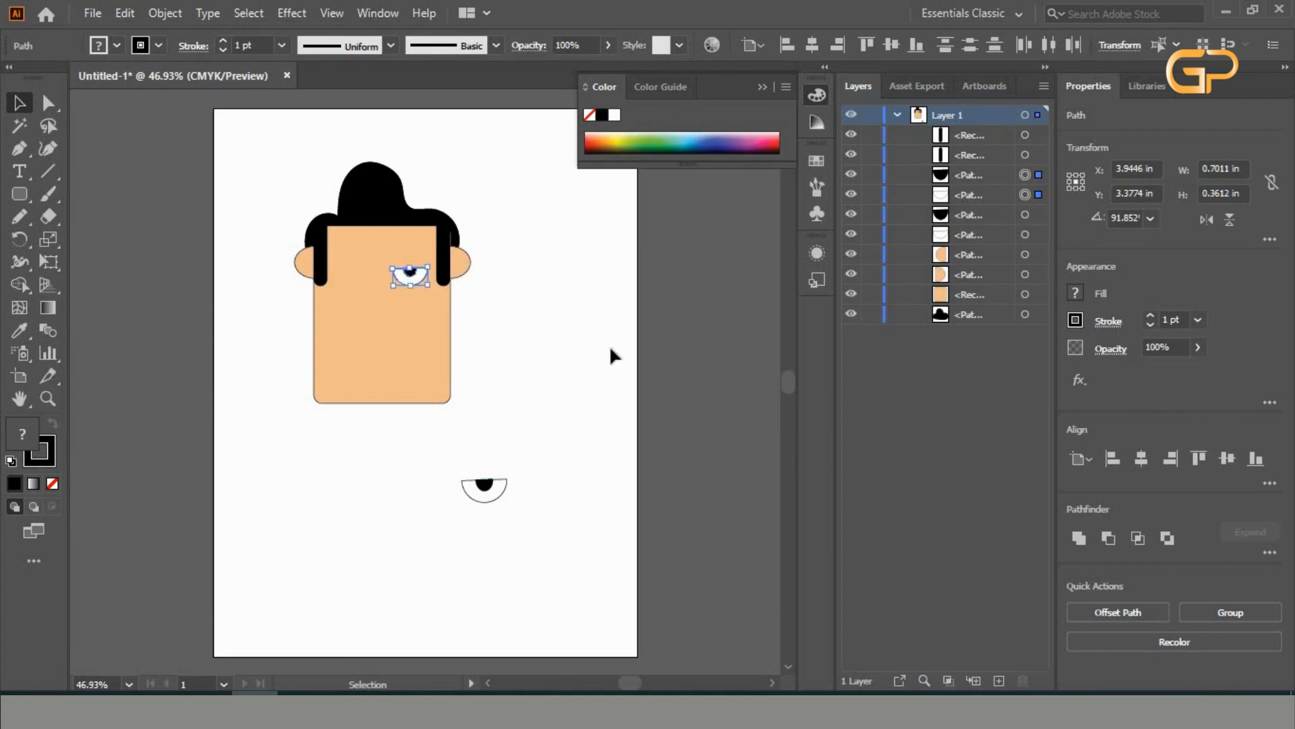
Nudge the copied eye slightly up and to the left on the face.
key(Up)
key(Up)
key(Up)
key(Up)
key(Up)
key(Left)
key(Left)
key(Left)
key(Left)
key(Left)
key(Left)
Duplicate the eye to the left side of the face and nudge it into line with the right eye.
drag(403, 273, 363, 277)
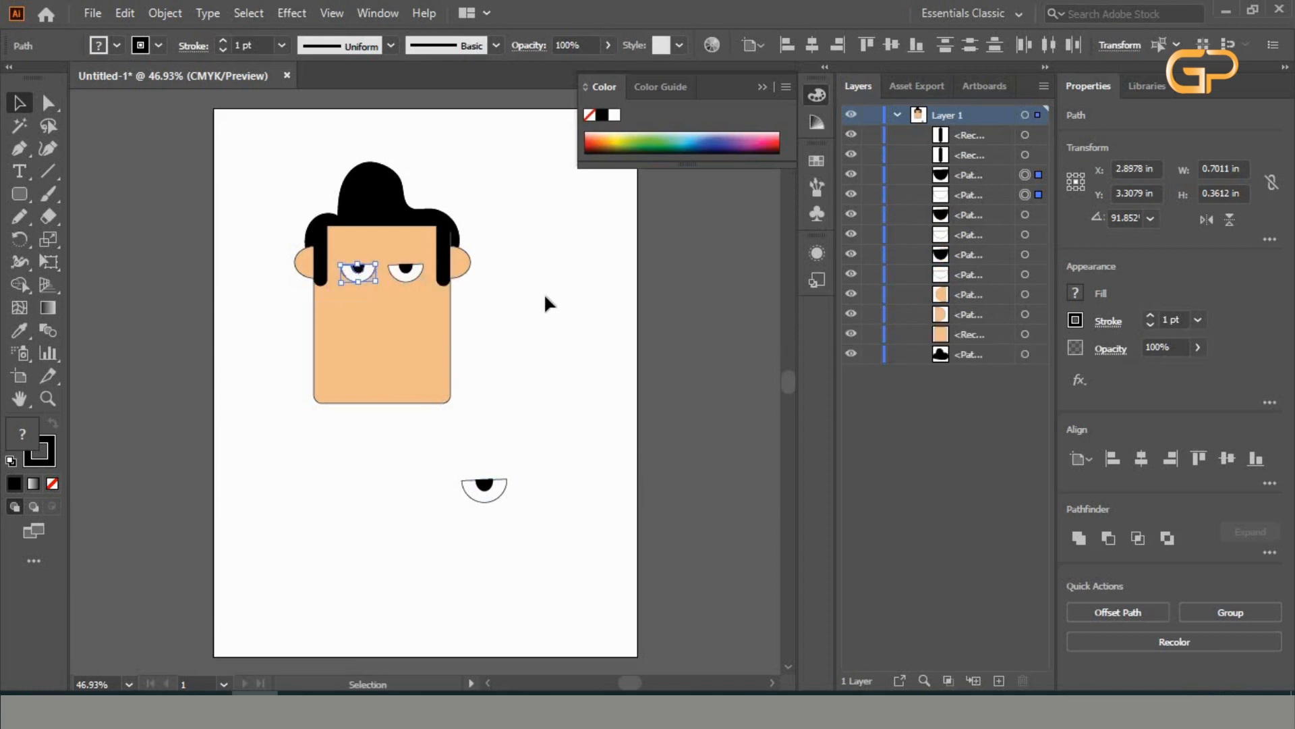
key(Down)
key(Down)
key(Right)
key(Right)
key(Right)
key(Right)
key(Up)
Delete the spare eye below the face.
click(546, 297)
drag(553, 474, 455, 531)
key(Delete)
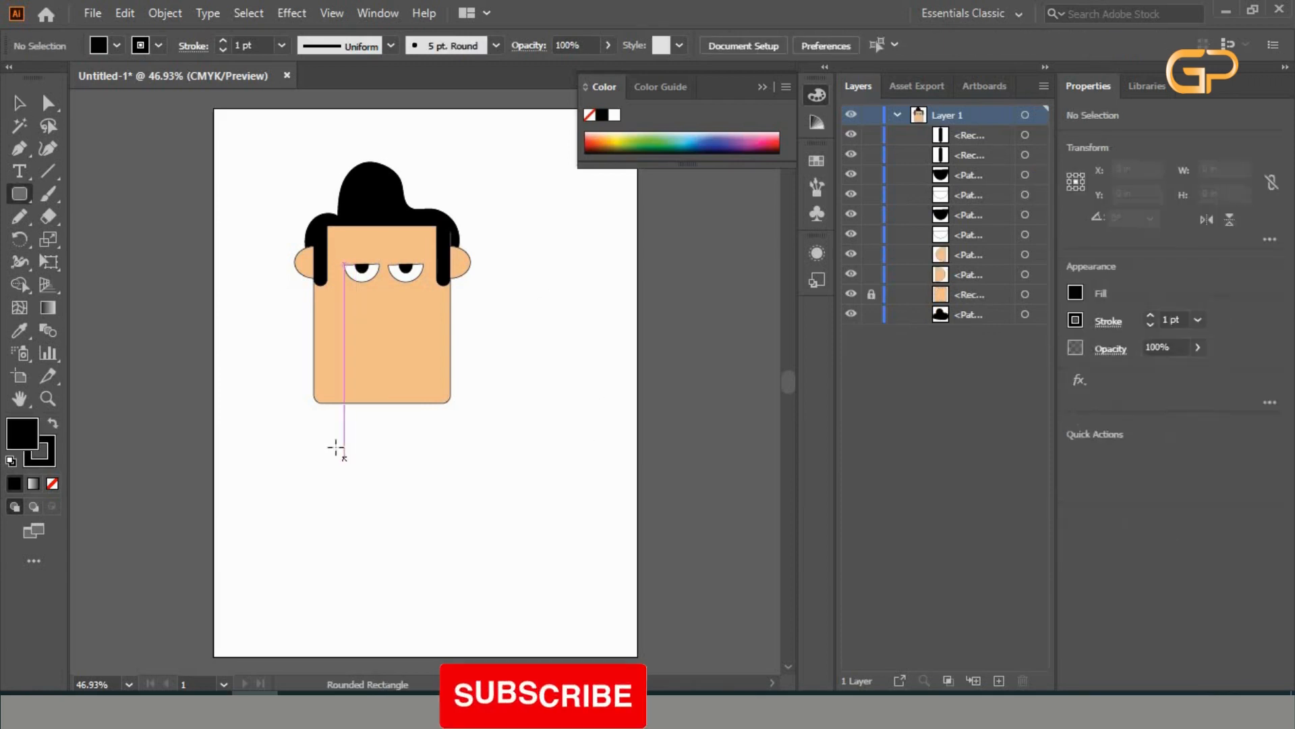
Draw a black rounded rectangle about 0.84 in wide and 0.19 in high below the face as an eyebrow.
drag(465, 483, 508, 491)
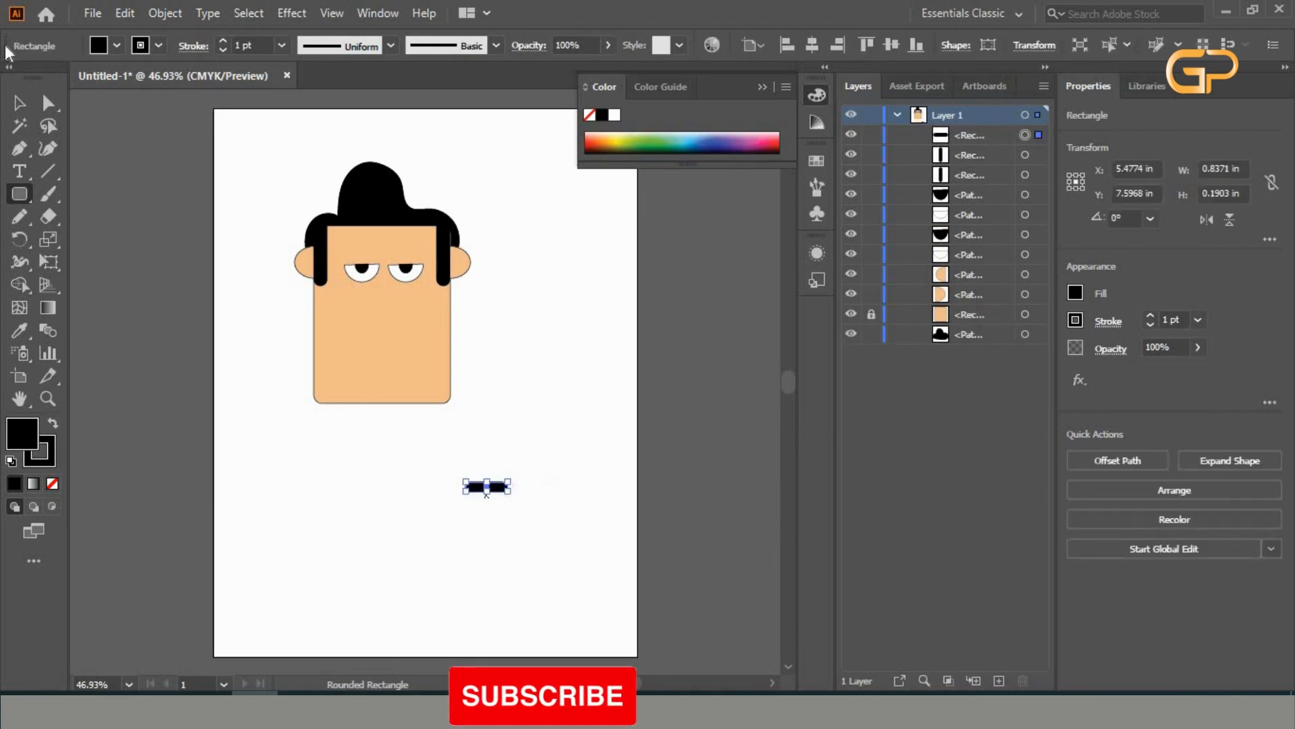
click(18, 102)
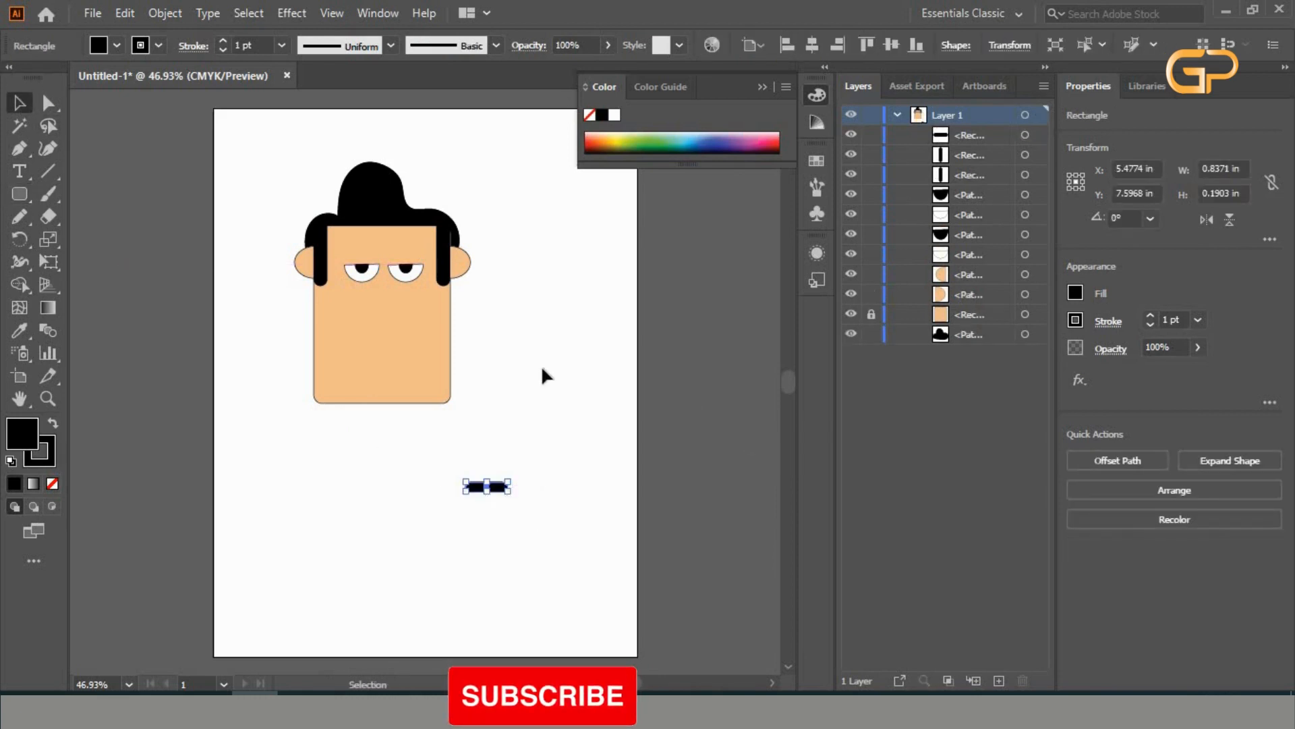
click(497, 515)
Place a copy of the eyebrow over the right eye and nudge it slightly down and to the right.
drag(499, 487, 608, 402)
click(607, 401)
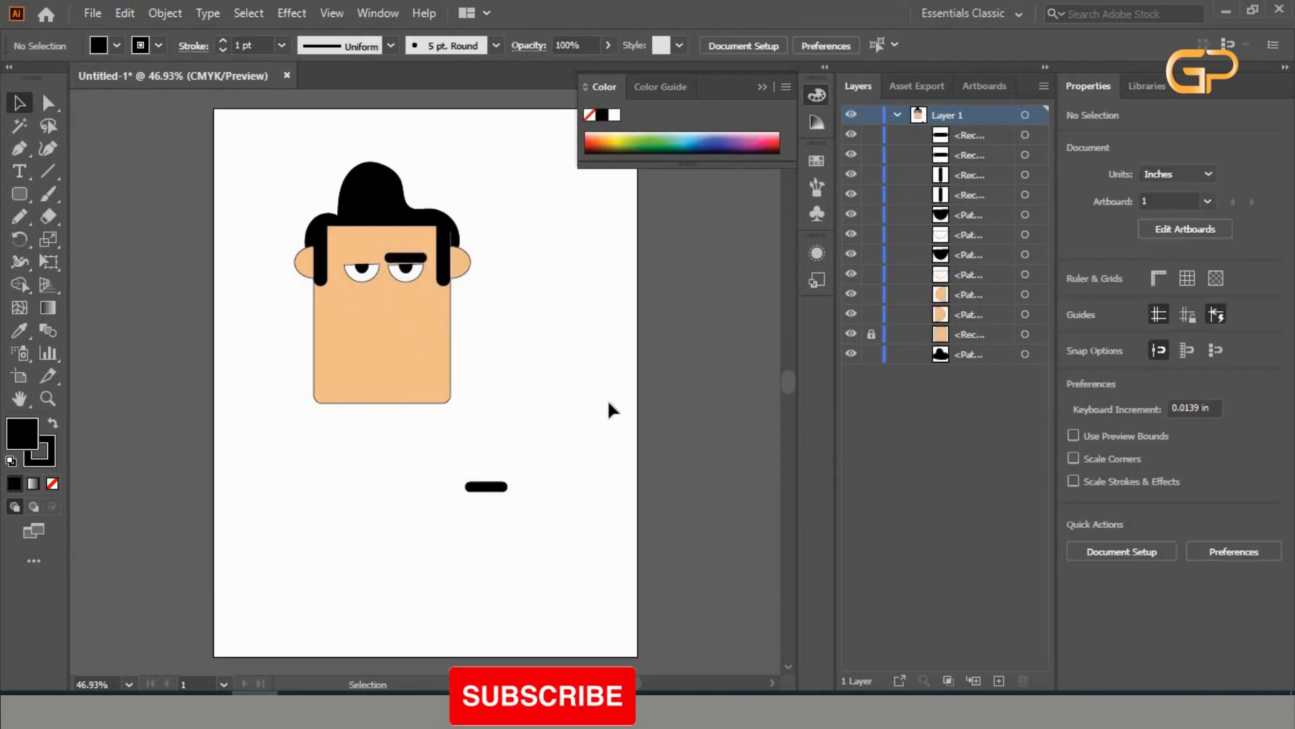
click(413, 258)
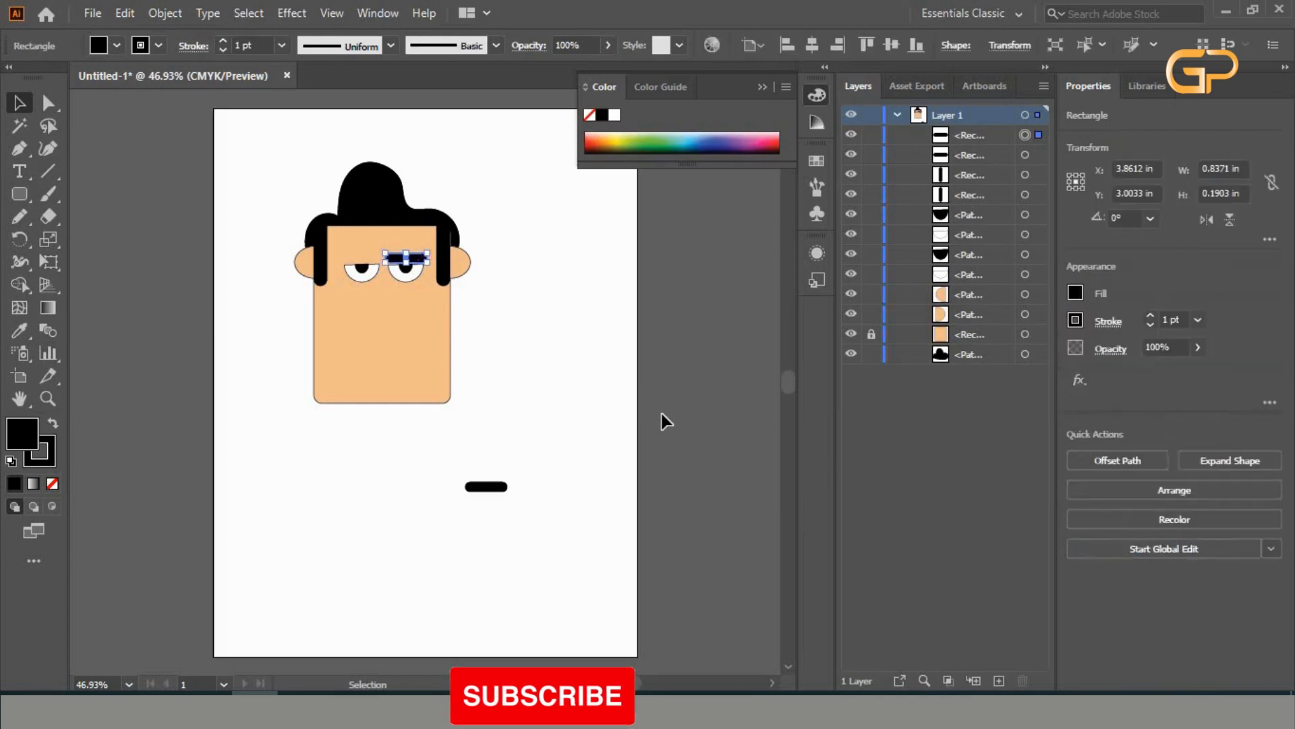
key(Down)
key(Right)
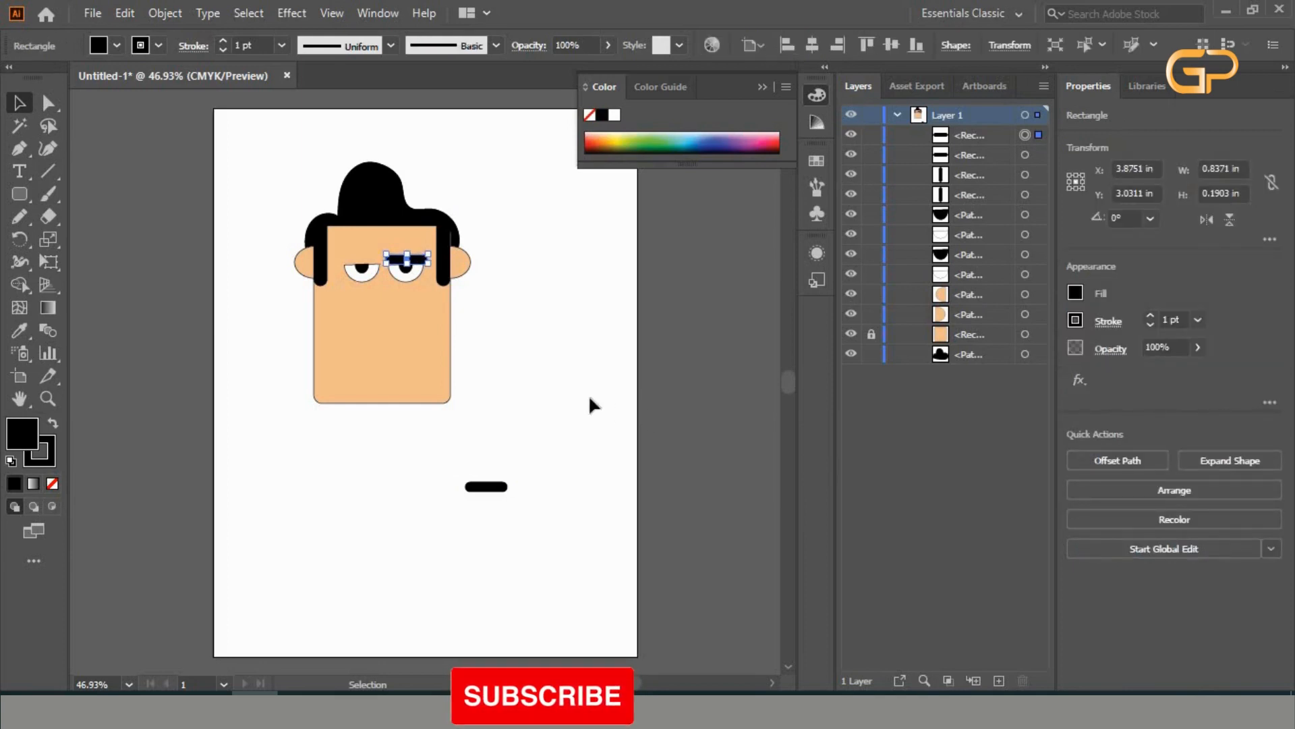
click(581, 391)
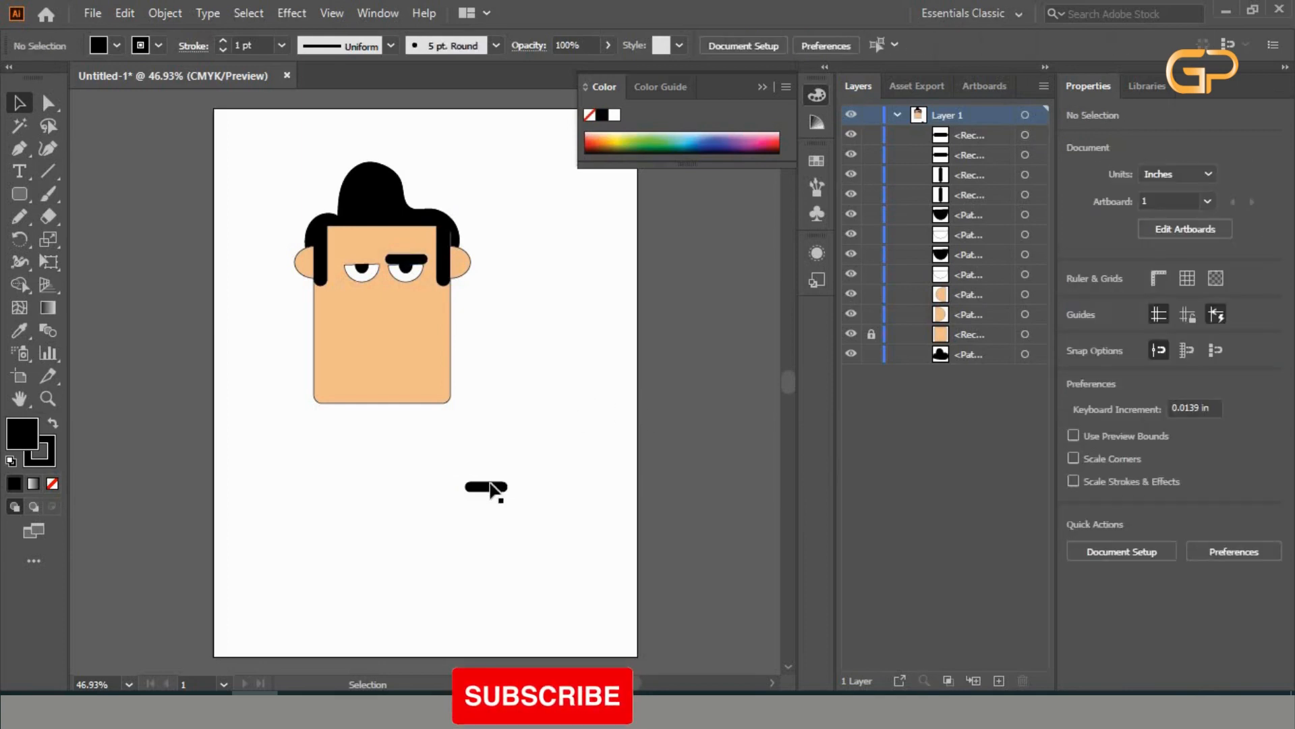
Place another eyebrow copy raised above the left eye and delete the spare eyebrow below the face.
drag(497, 486, 367, 246)
click(568, 368)
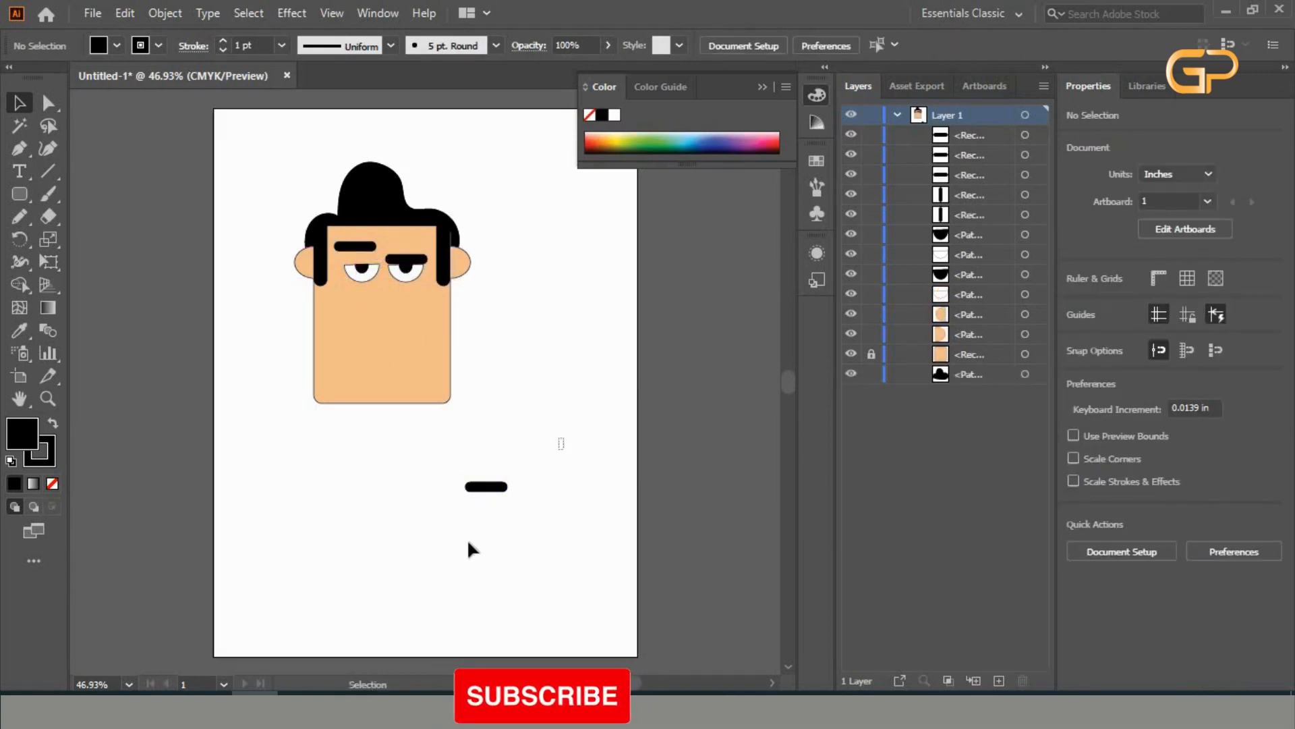
drag(561, 441, 469, 543)
key(Delete)
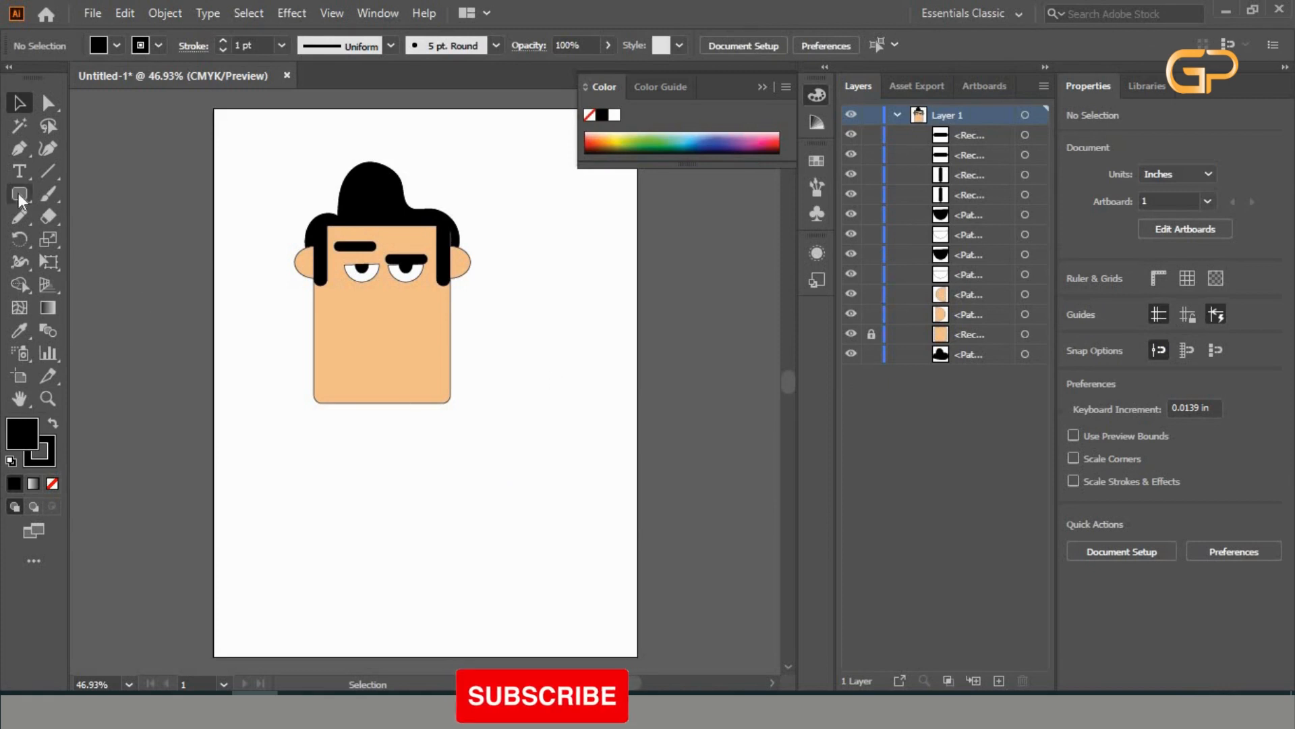
Draw a circle about 0.61 in across below the face and fill it with the skin colour f3bf8b.
drag(18, 193, 98, 239)
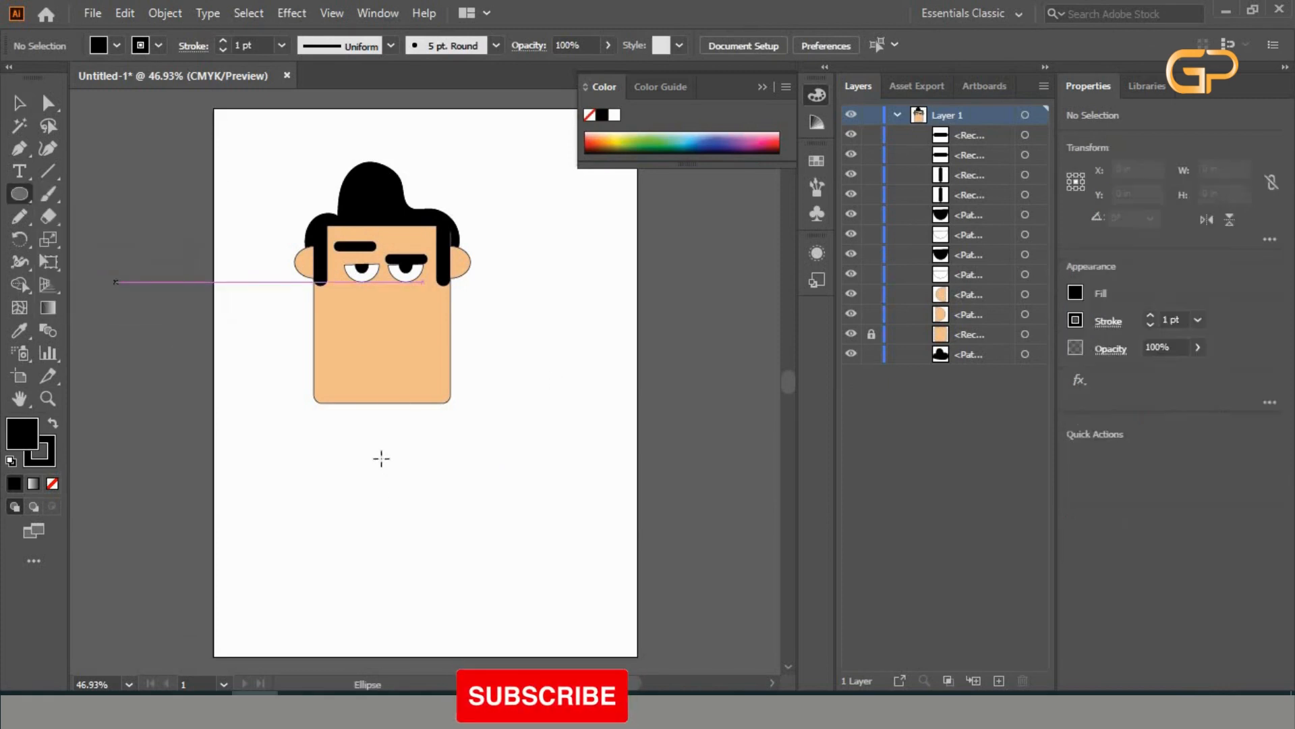
drag(382, 458, 415, 491)
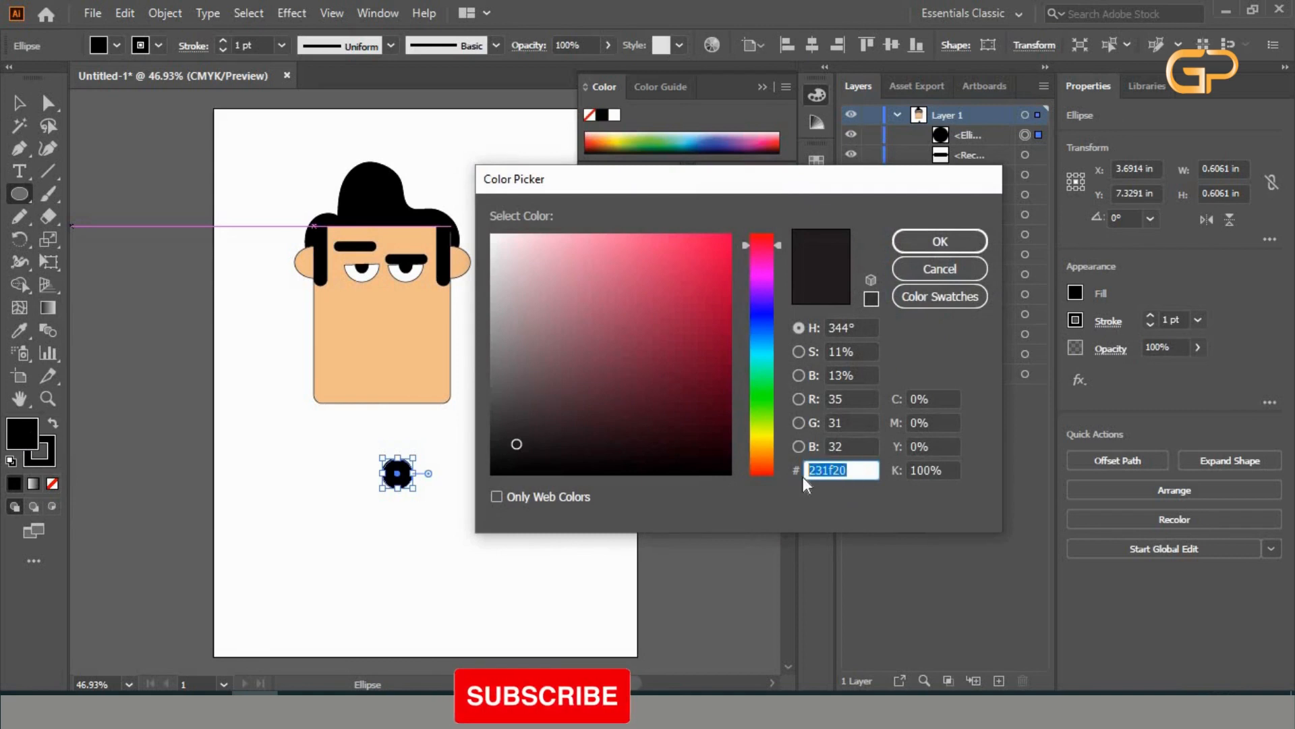
text(f3bf)
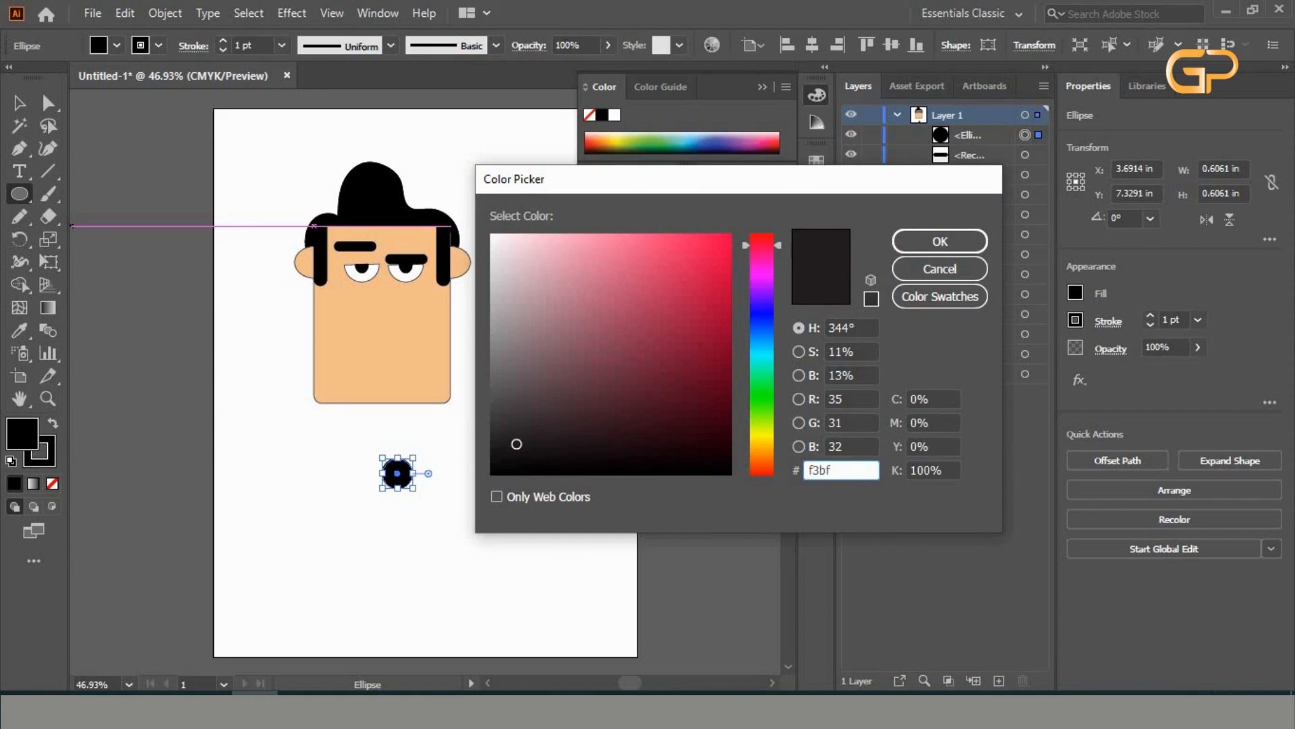
text(8b)
key(Return)
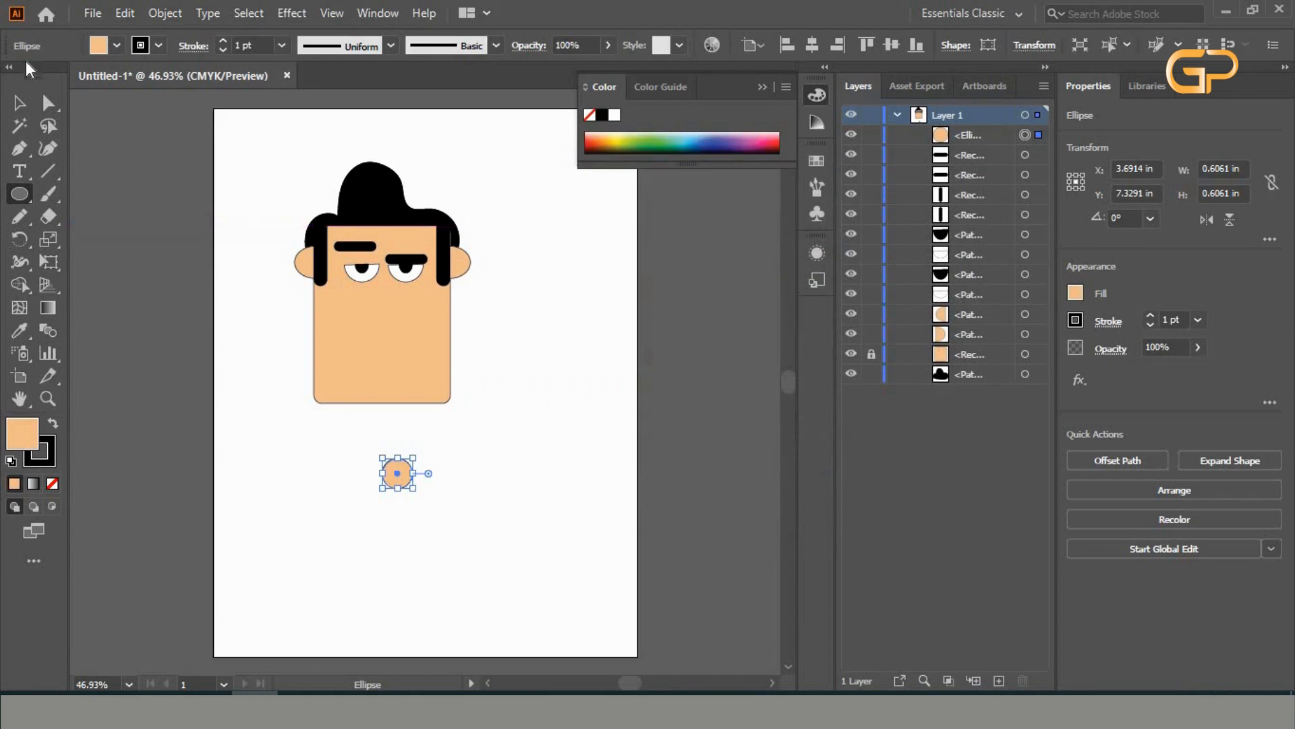
key(v)
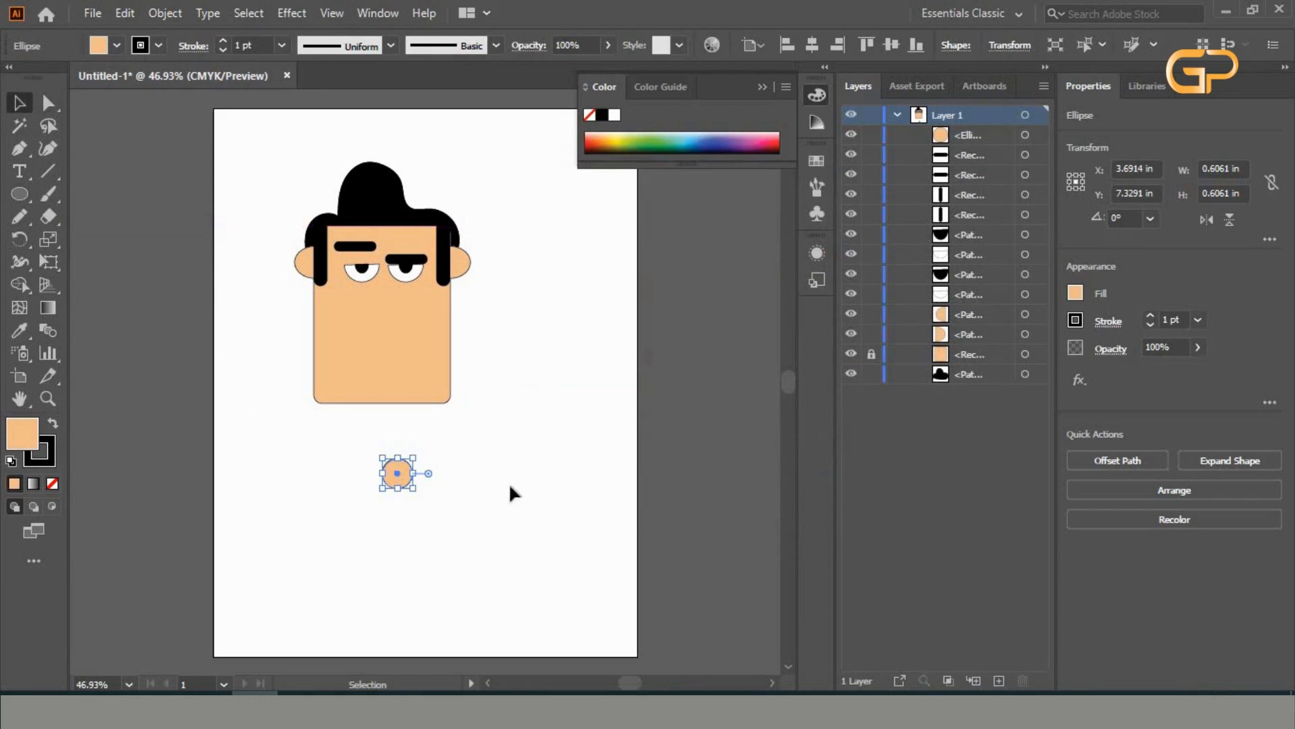
Move the skin-coloured circle onto the face as a nose, centred between the eyes.
click(510, 486)
drag(391, 476, 375, 283)
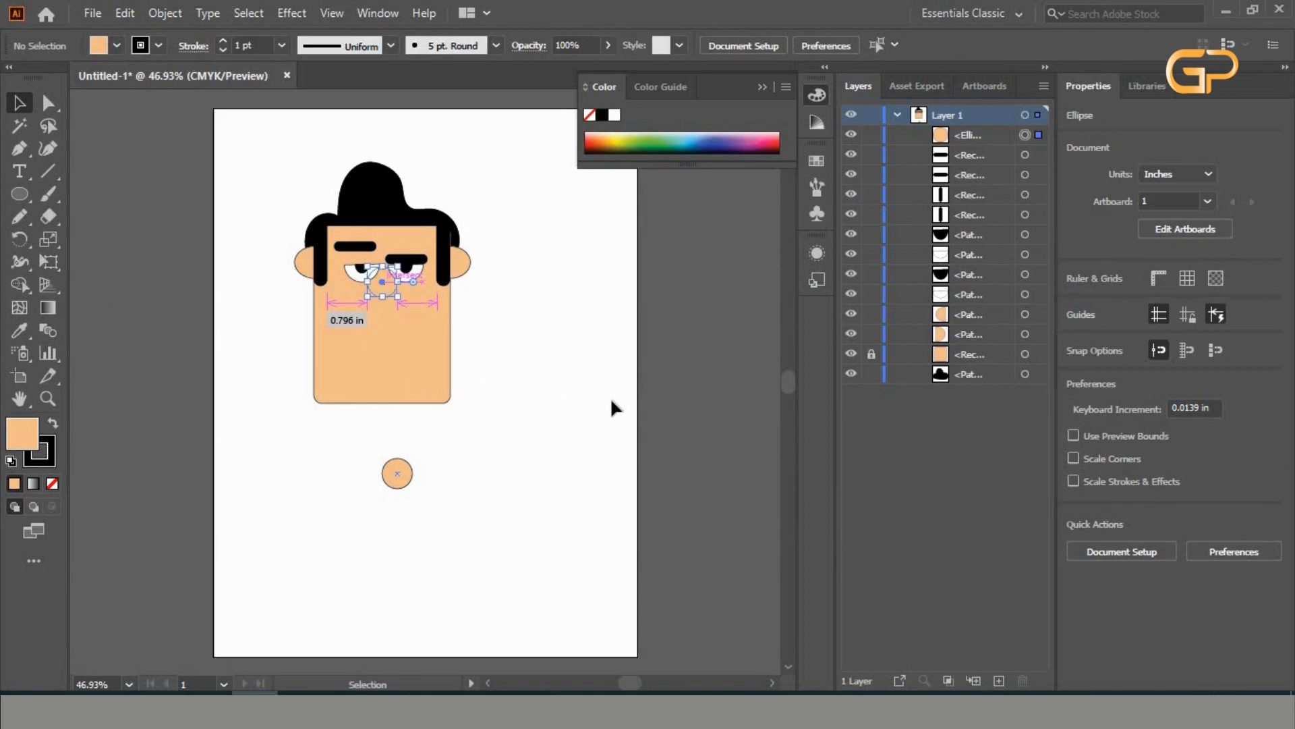
drag(445, 359, 382, 292)
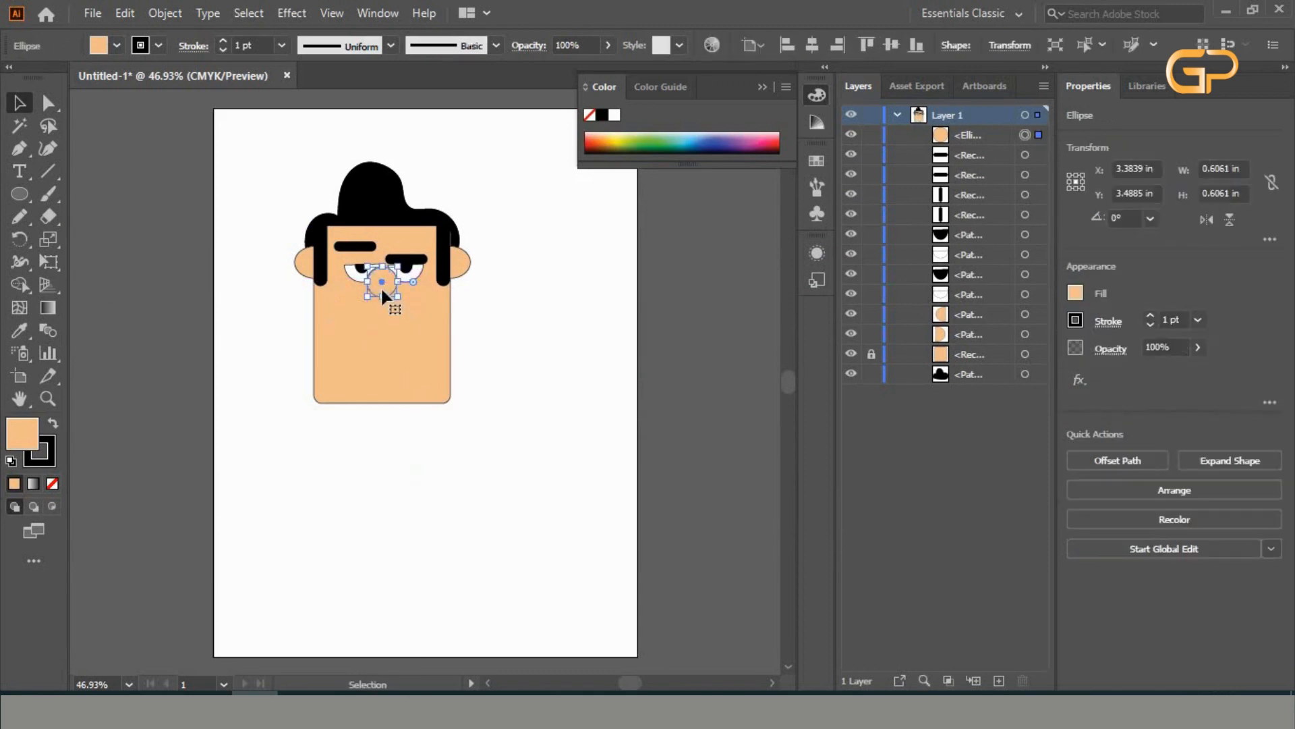
click(541, 337)
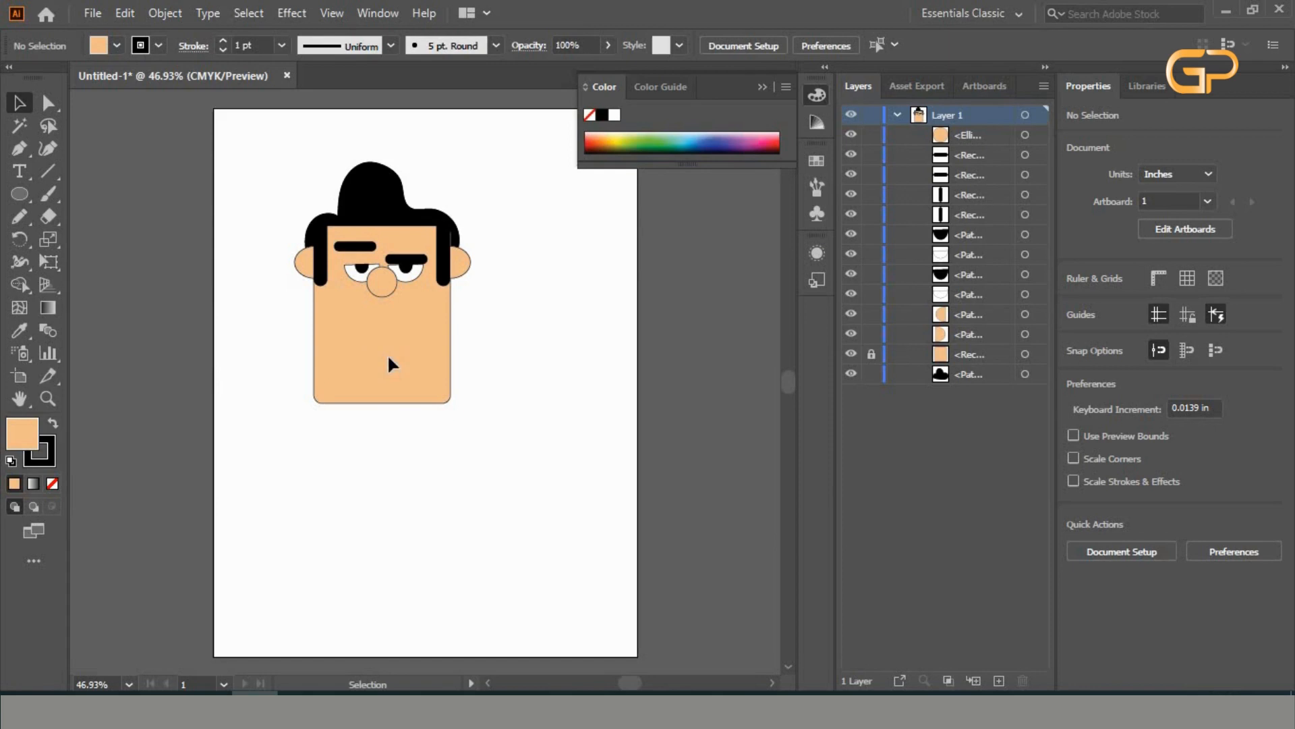
Draw a circle about 1.37 in across with no fill and a black outline below the face.
click(17, 200)
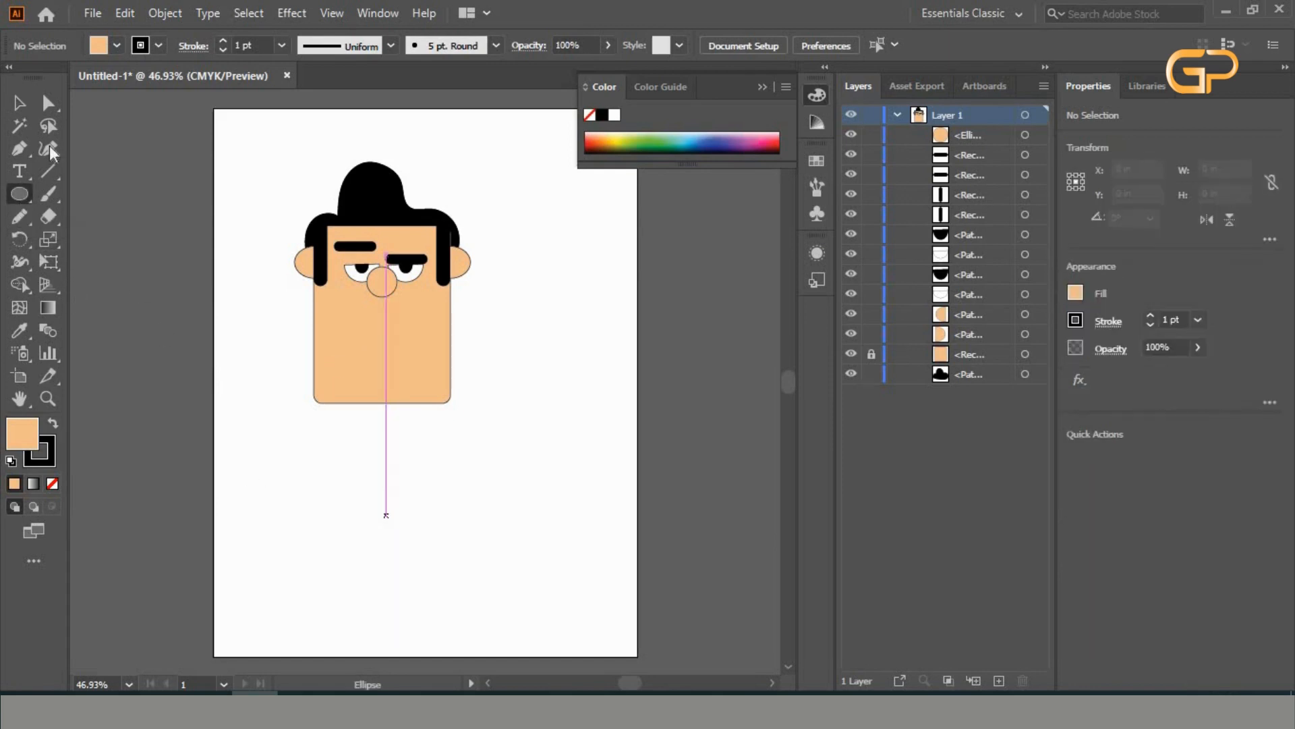
click(116, 47)
click(10, 77)
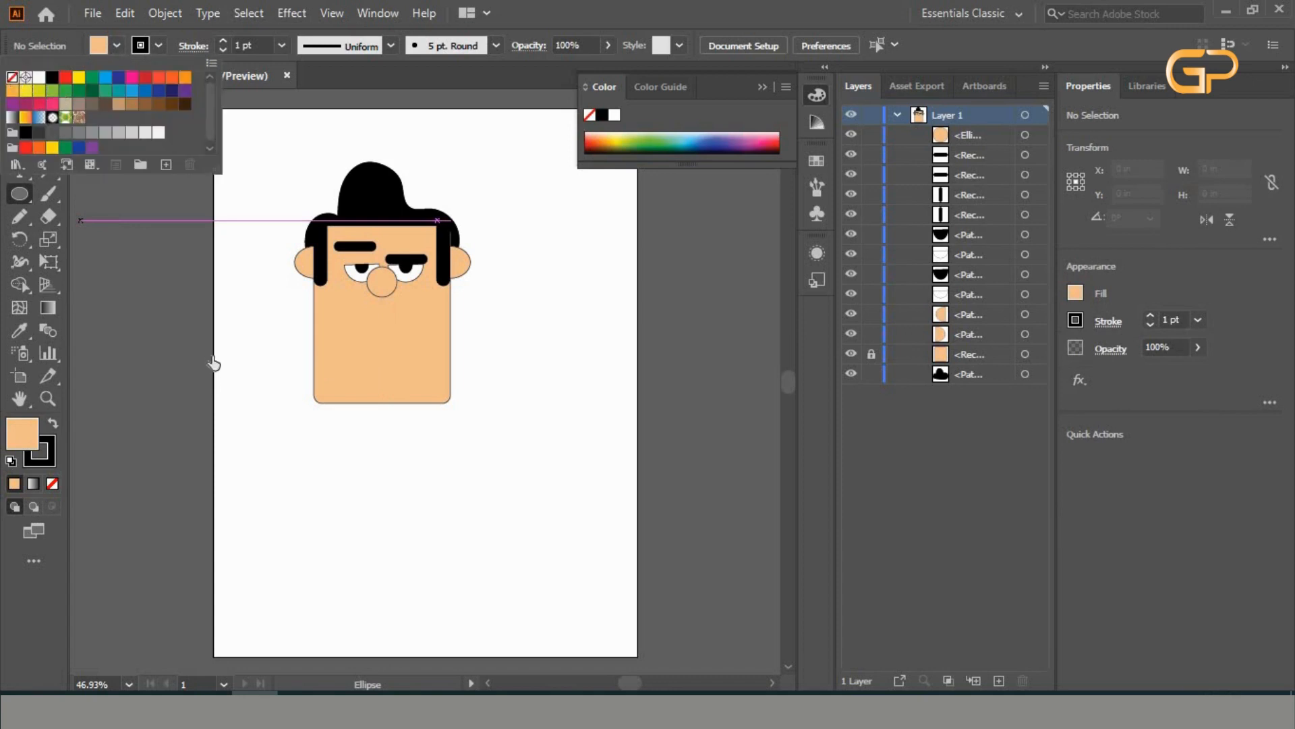
click(211, 359)
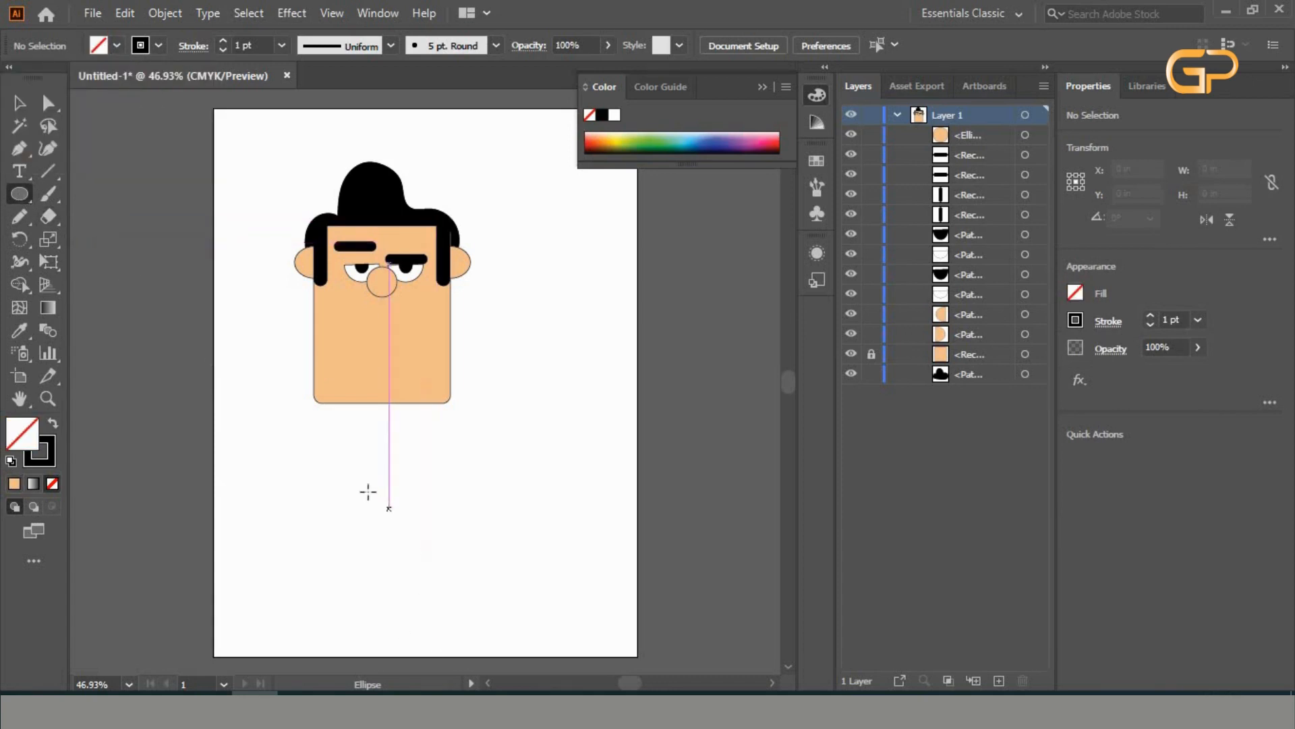
drag(368, 492, 434, 562)
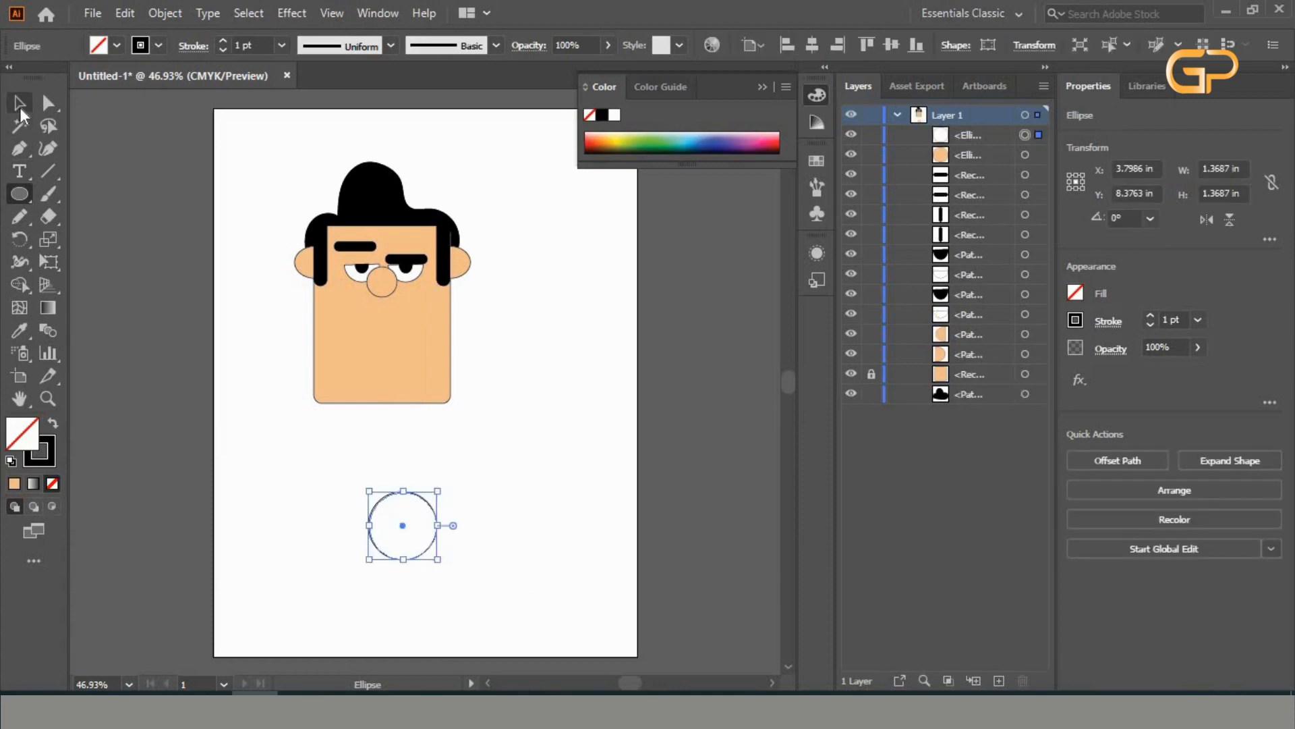
click(20, 107)
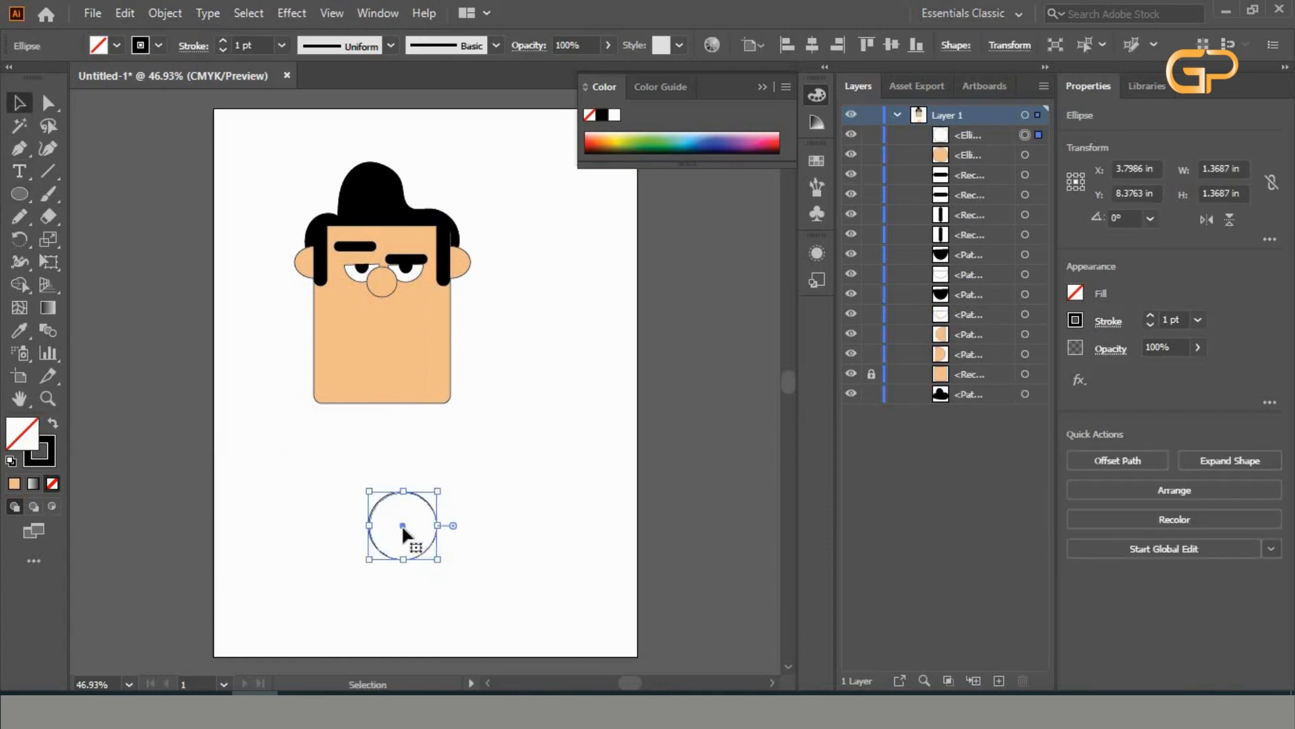
Duplicate the unfilled circle so two sit side by side, and nudge the left one left until their edges meet.
mouse_move(402, 525)
mouse_down()
mouse_move(470, 527)
mouse_move(402, 526)
mouse_up()
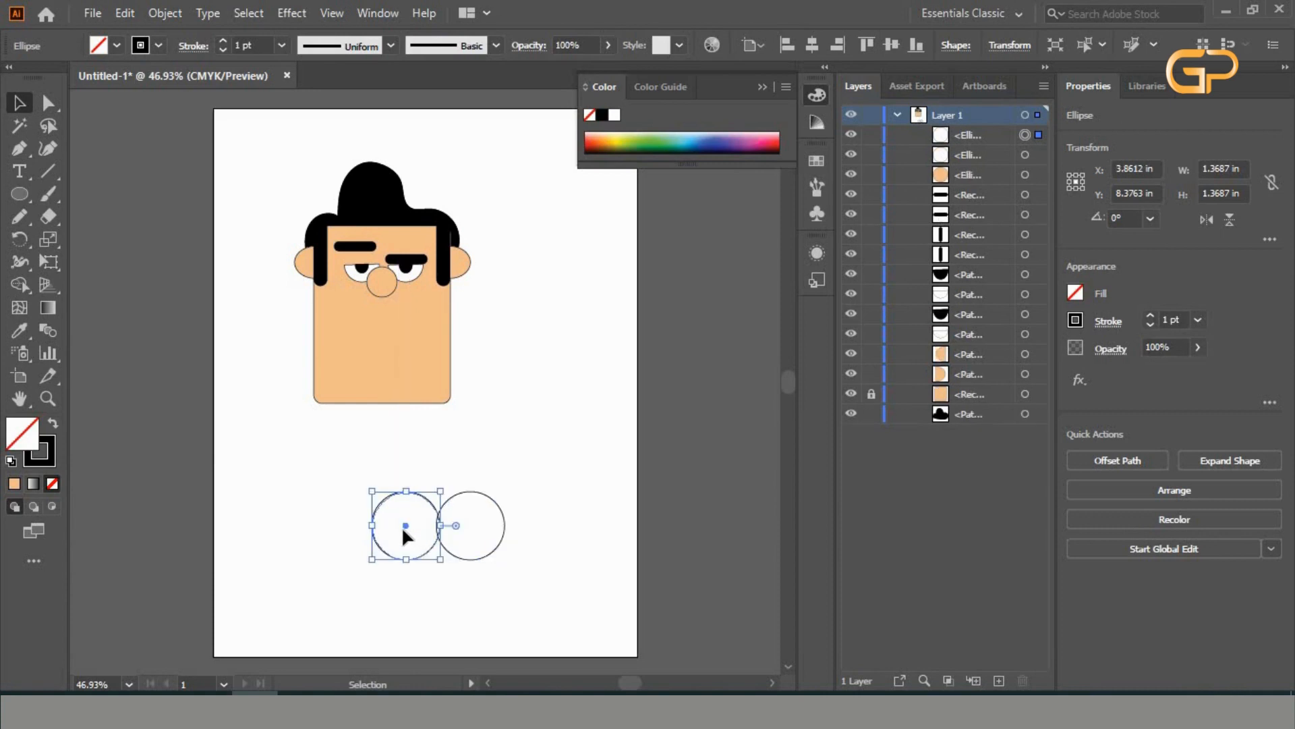
key(Left)
key(Left)
key(Left)
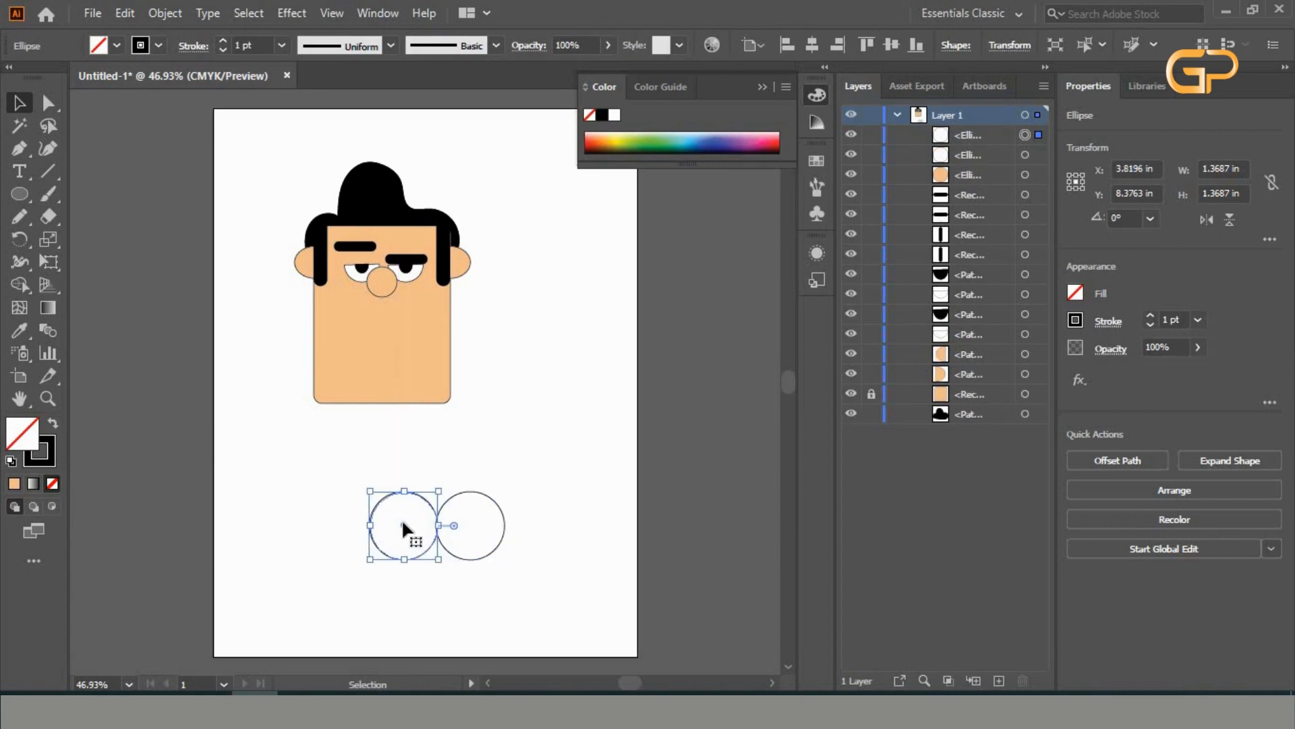
Add a third copy of the circle centred between the other two and slightly higher, fine-tuning its position.
drag(402, 524, 438, 508)
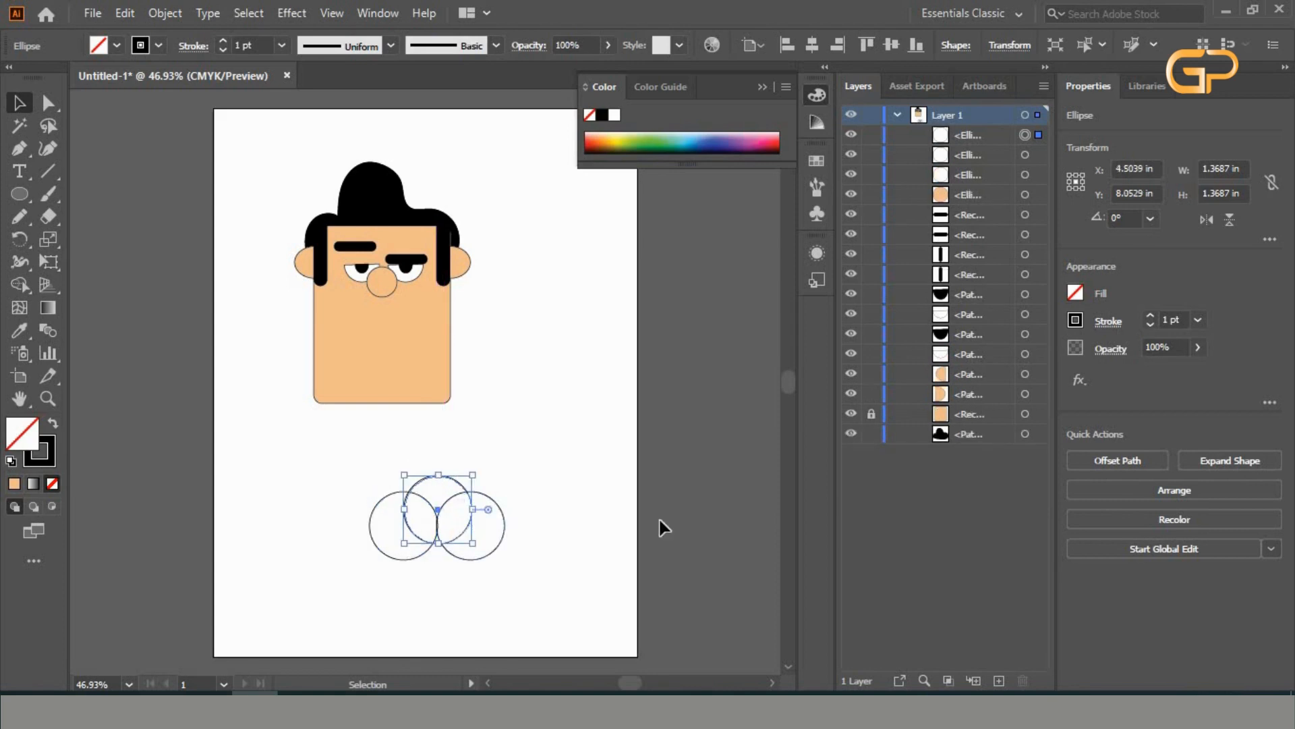
key(Down)
key(Down)
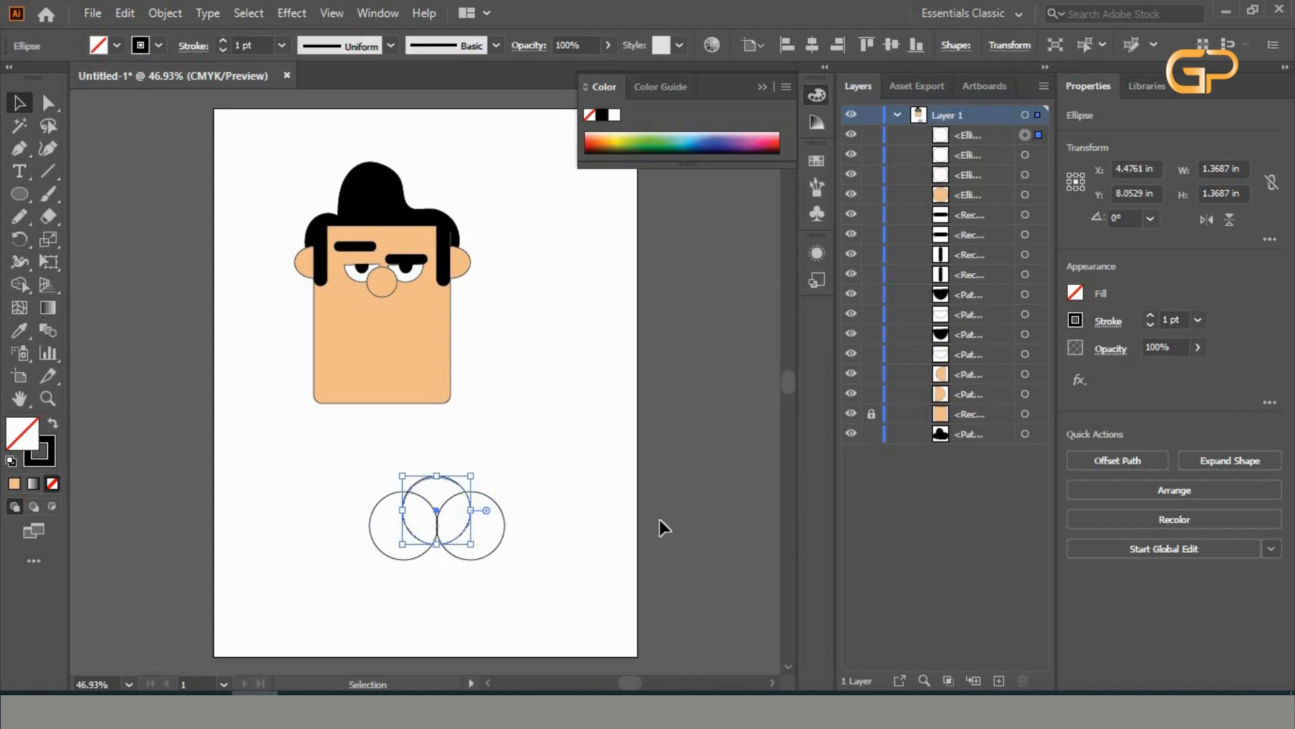
key(Left)
Merge the three overlapping circles into one cloud-like outline with the Shape Builder tool.
click(544, 491)
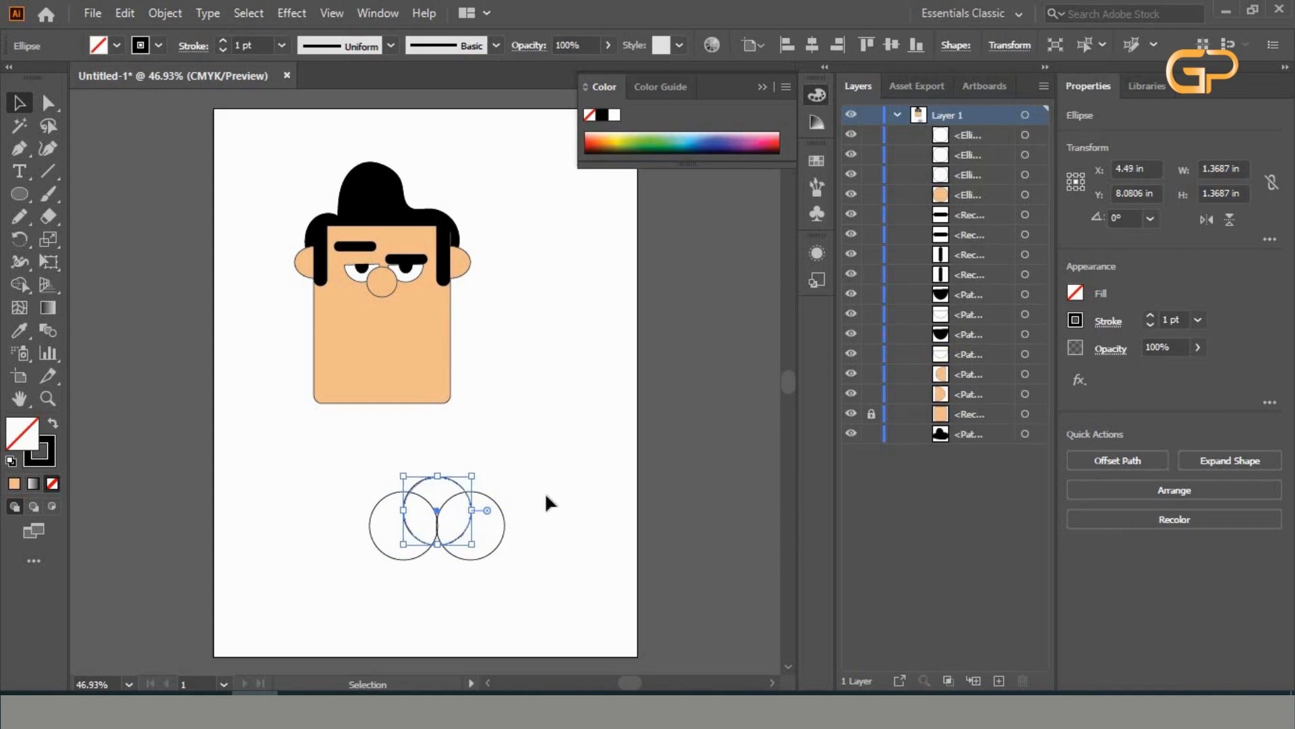
drag(560, 450, 267, 574)
drag(403, 574, 415, 568)
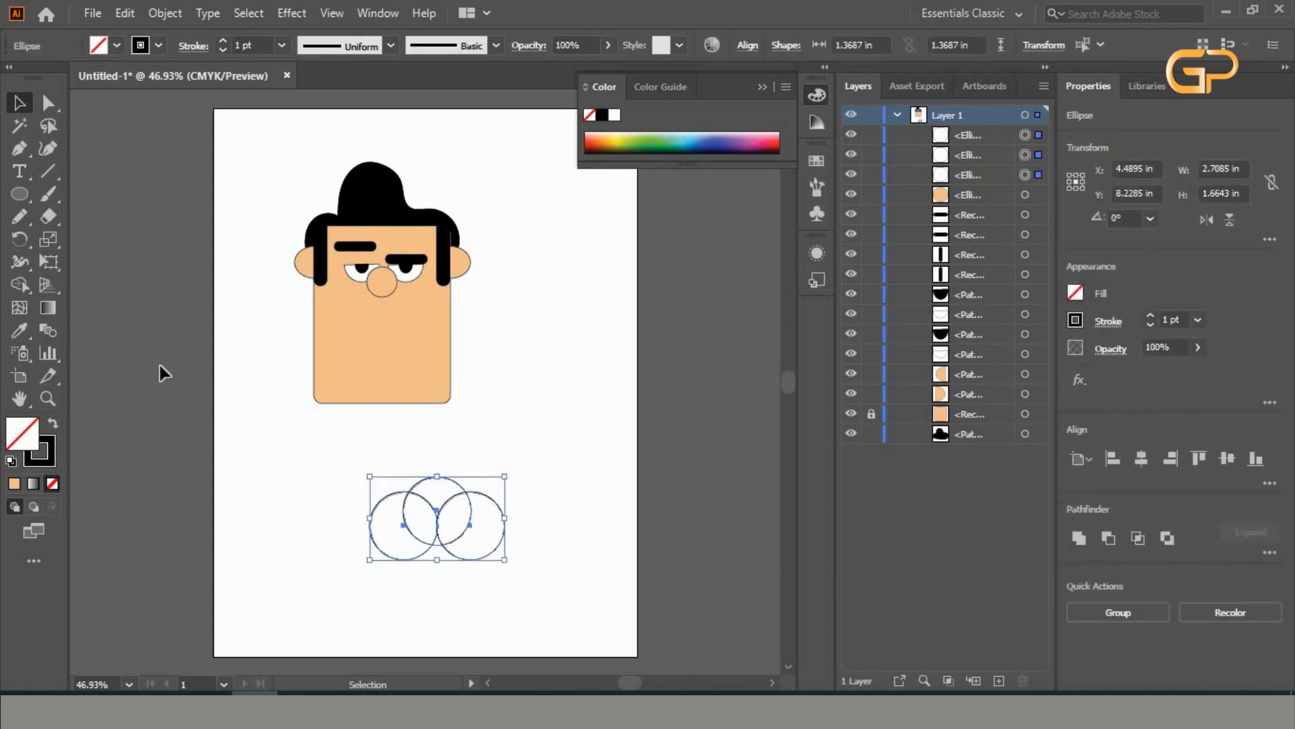
click(20, 283)
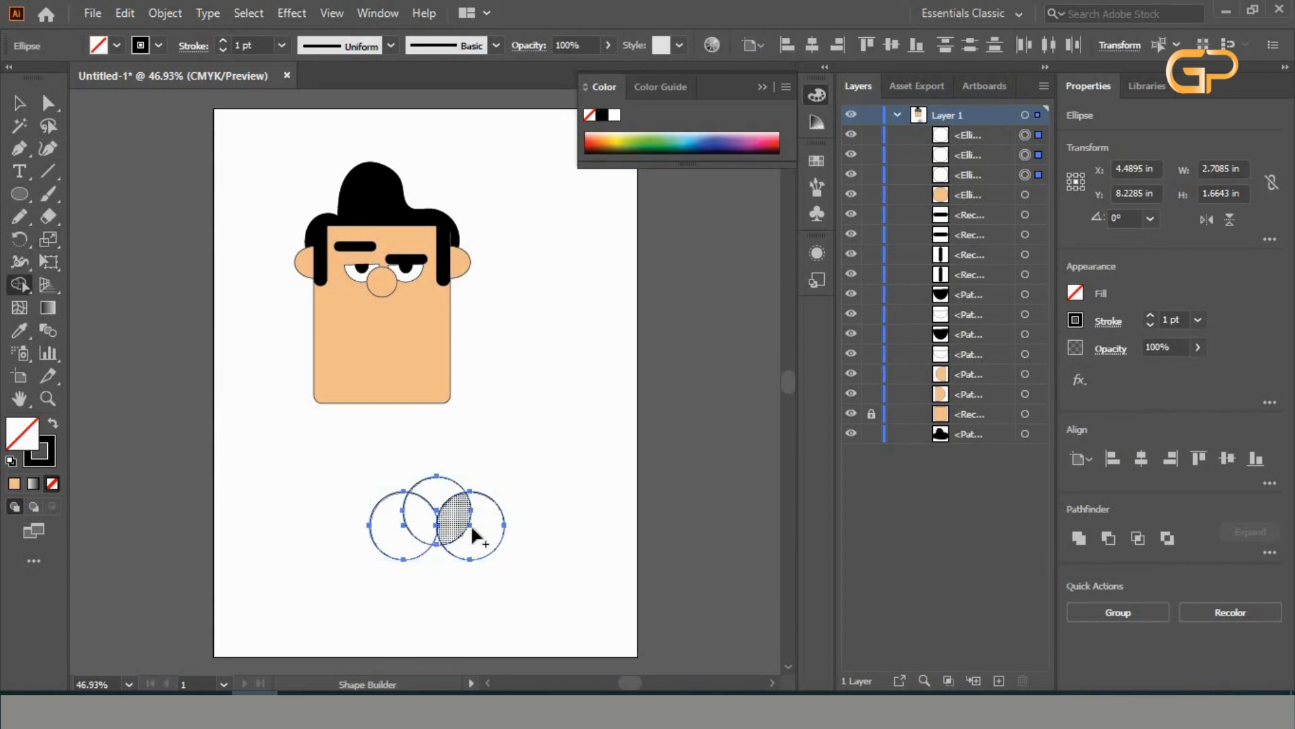
mouse_move(472, 526)
mouse_down()
mouse_move(440, 496)
mouse_move(396, 523)
mouse_move(432, 540)
mouse_move(498, 531)
mouse_move(440, 517)
mouse_move(468, 525)
mouse_up()
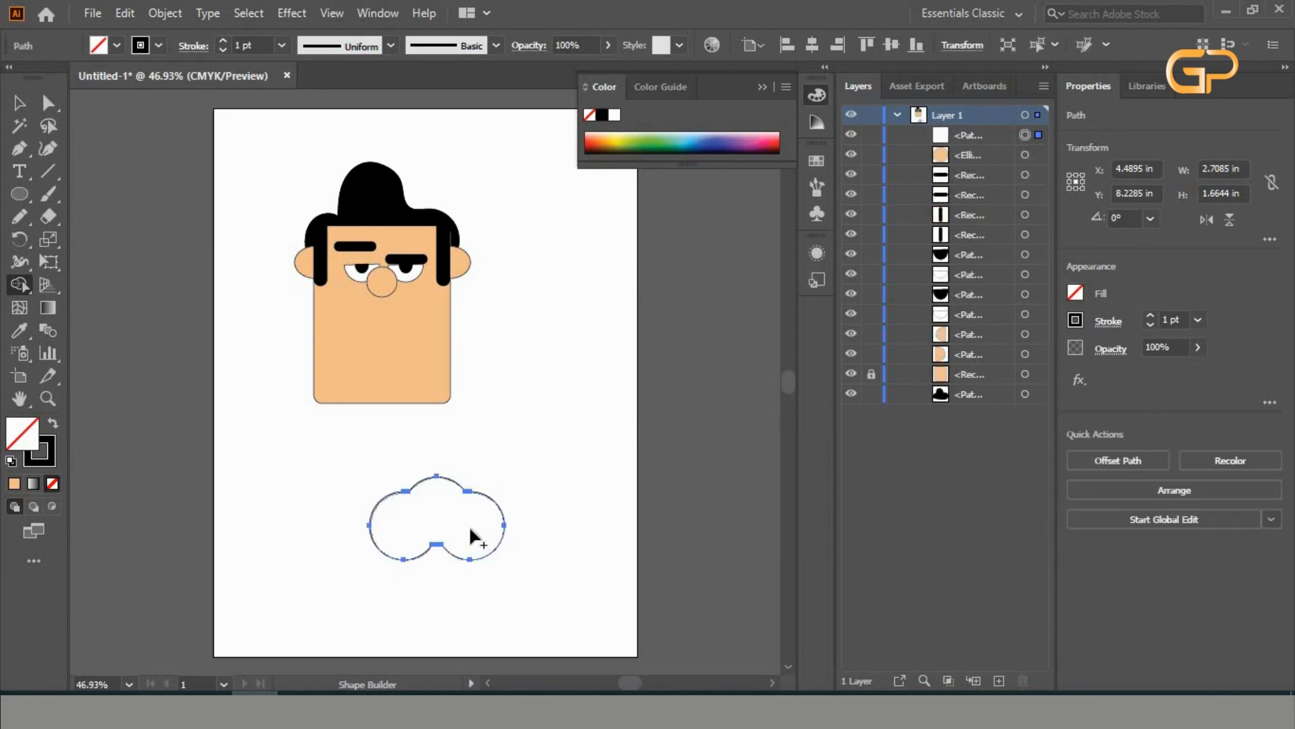
click(19, 102)
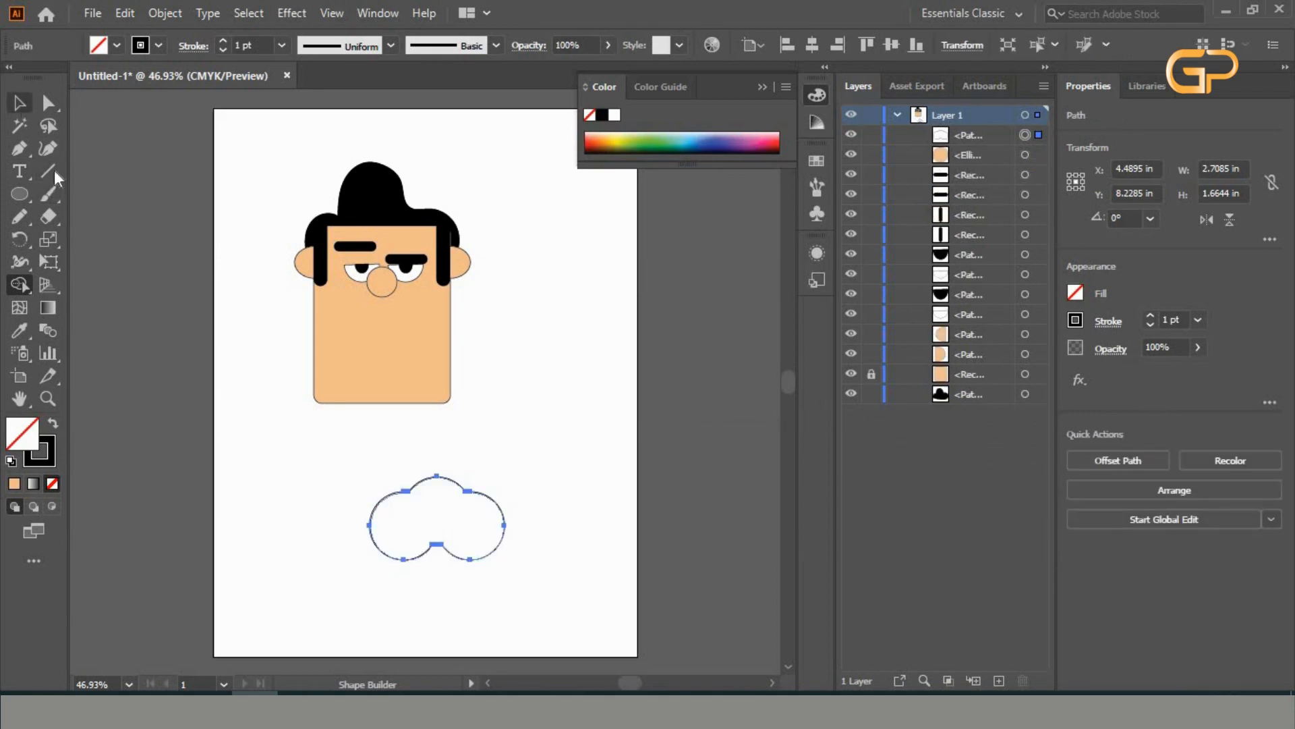
click(572, 484)
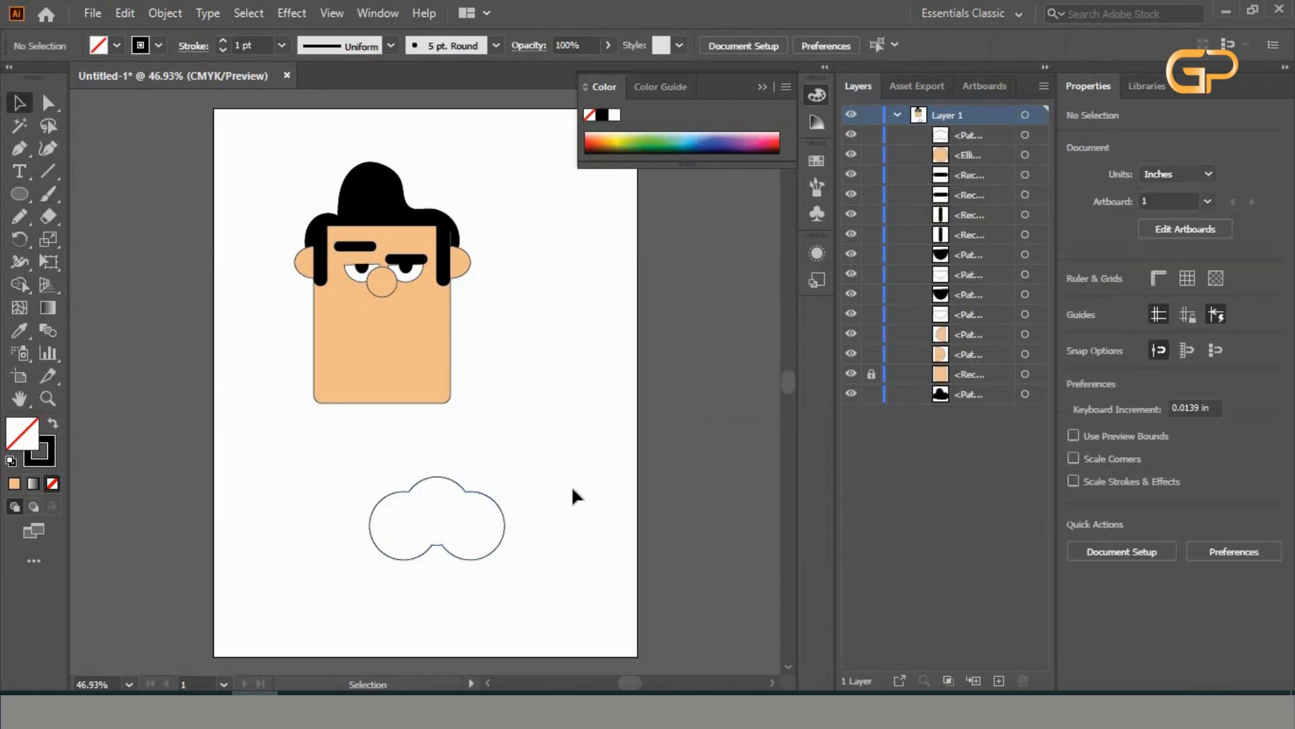
Fill the merged cloud-like outline below the face with black.
click(436, 479)
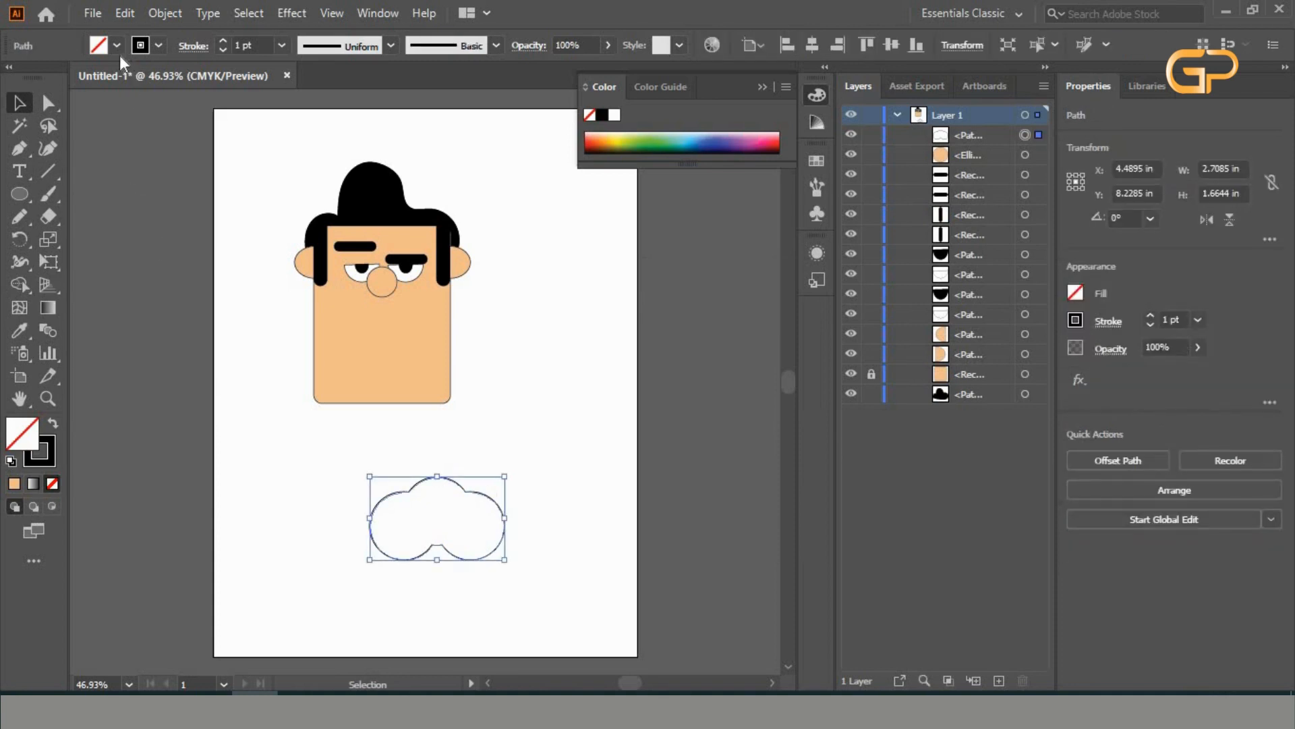
click(117, 46)
click(52, 77)
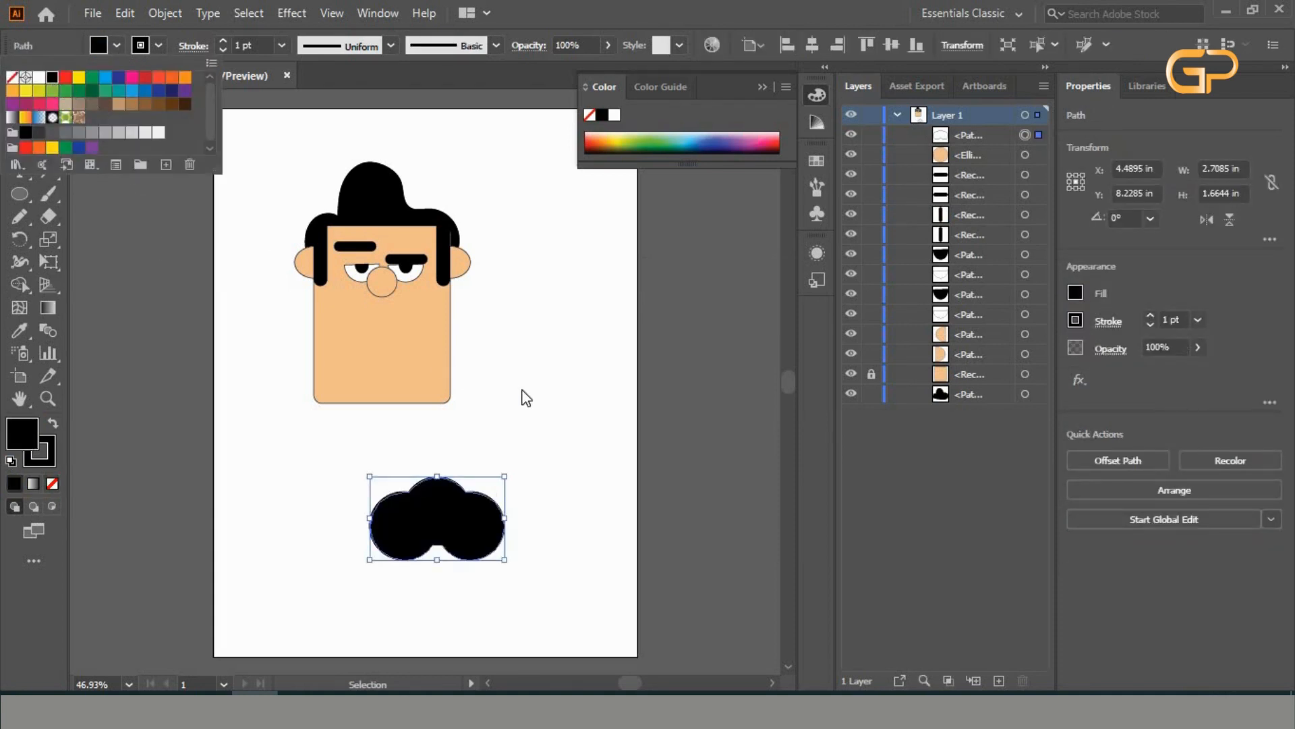
click(481, 494)
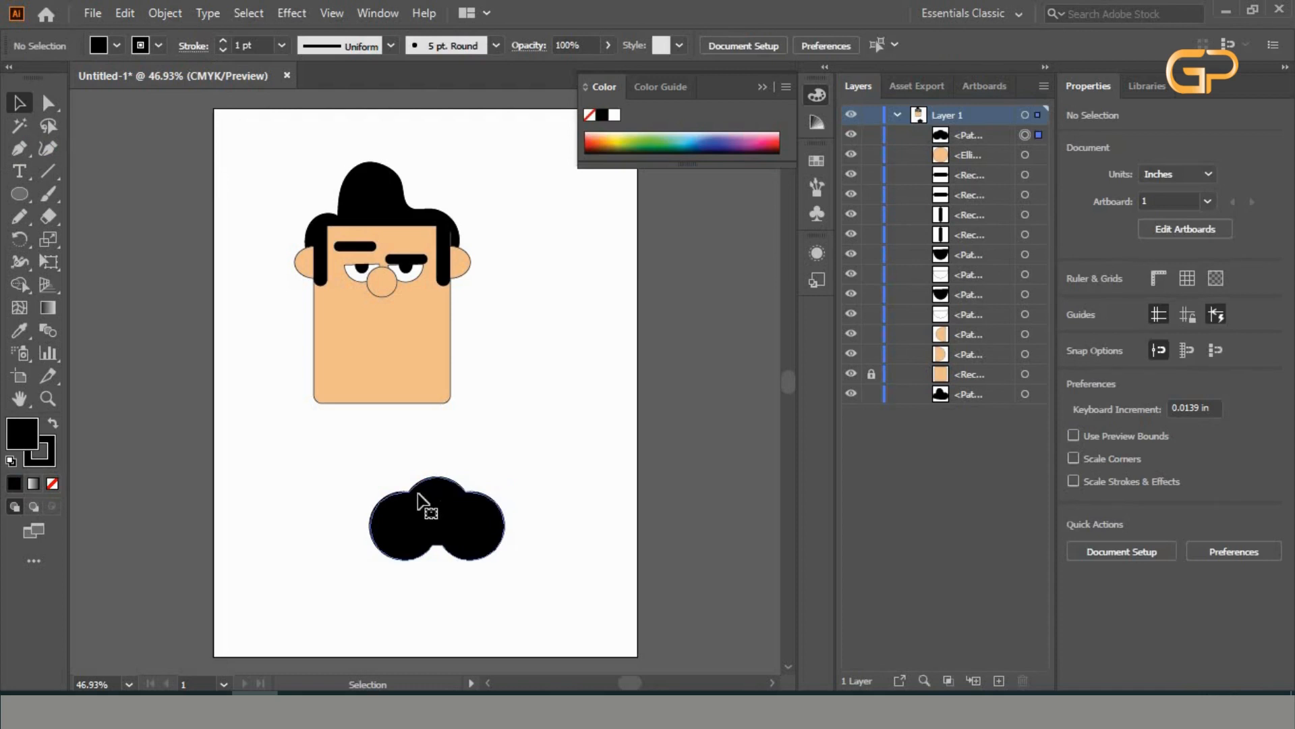
Resize the black cloud-like shape to about 2.51 by 1.45 in and place it under the nose as a moustache.
click(438, 496)
drag(442, 479, 438, 505)
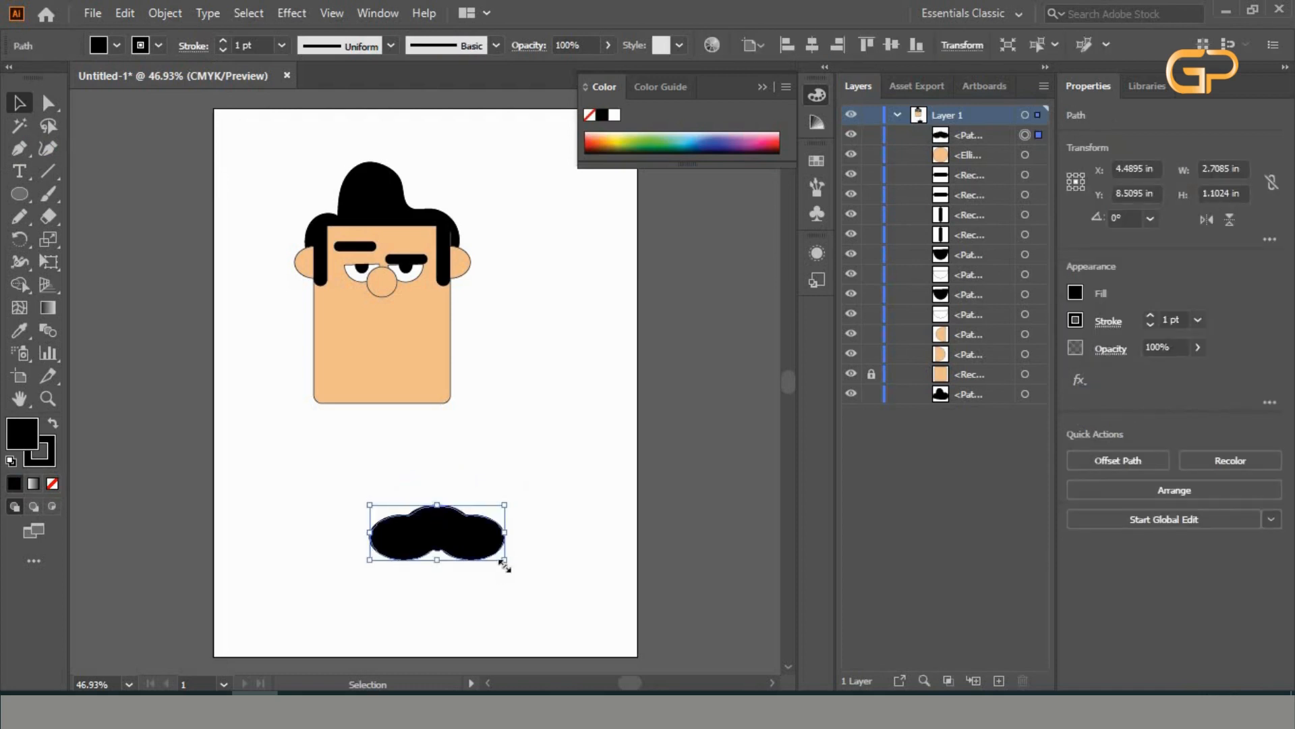
drag(505, 564, 375, 327)
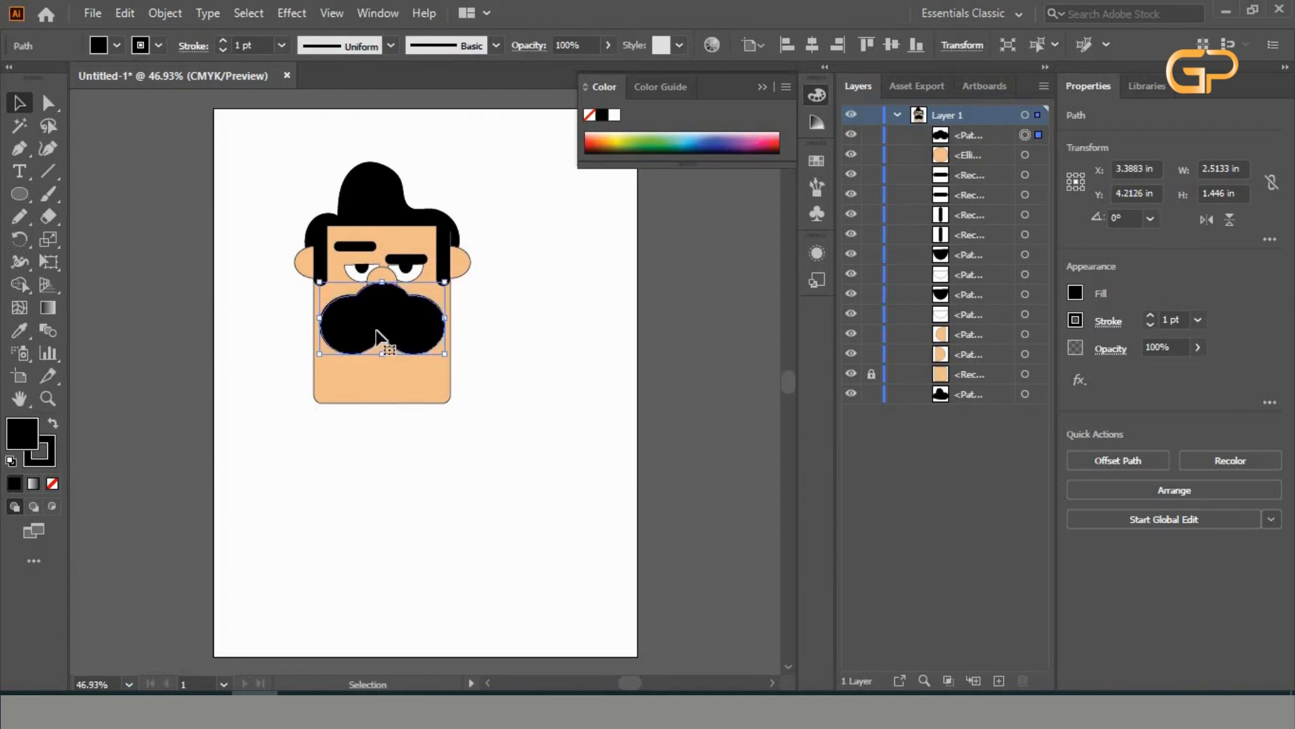
click(552, 270)
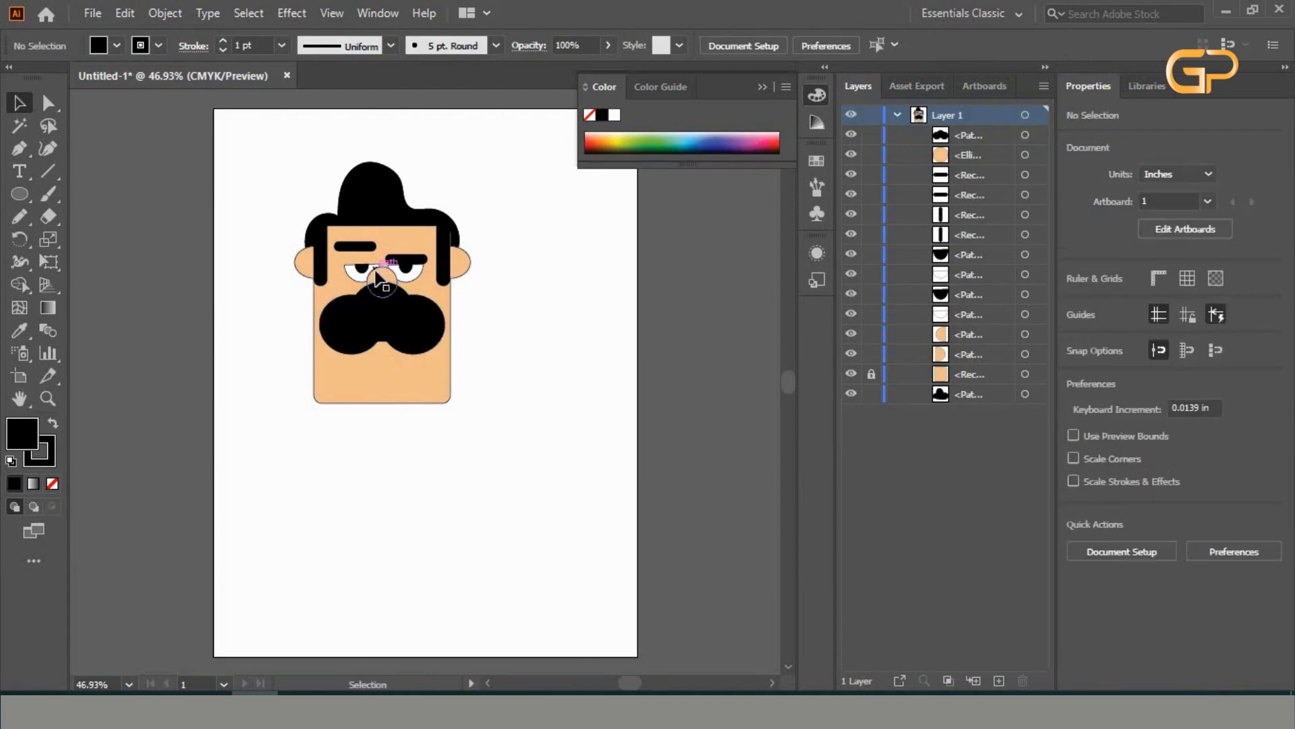
Bring the nose circle to the front so it overlaps the moustache.
right_click(375, 272)
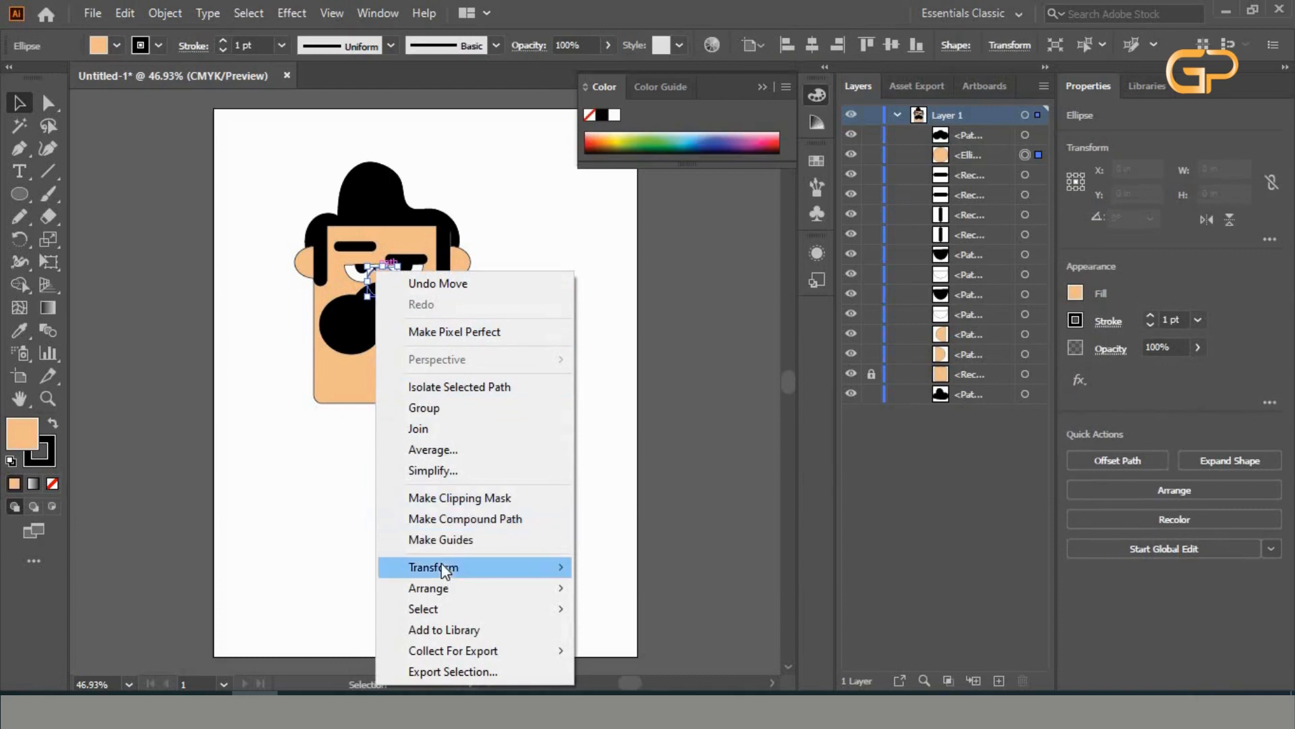
mouse_move(486, 591)
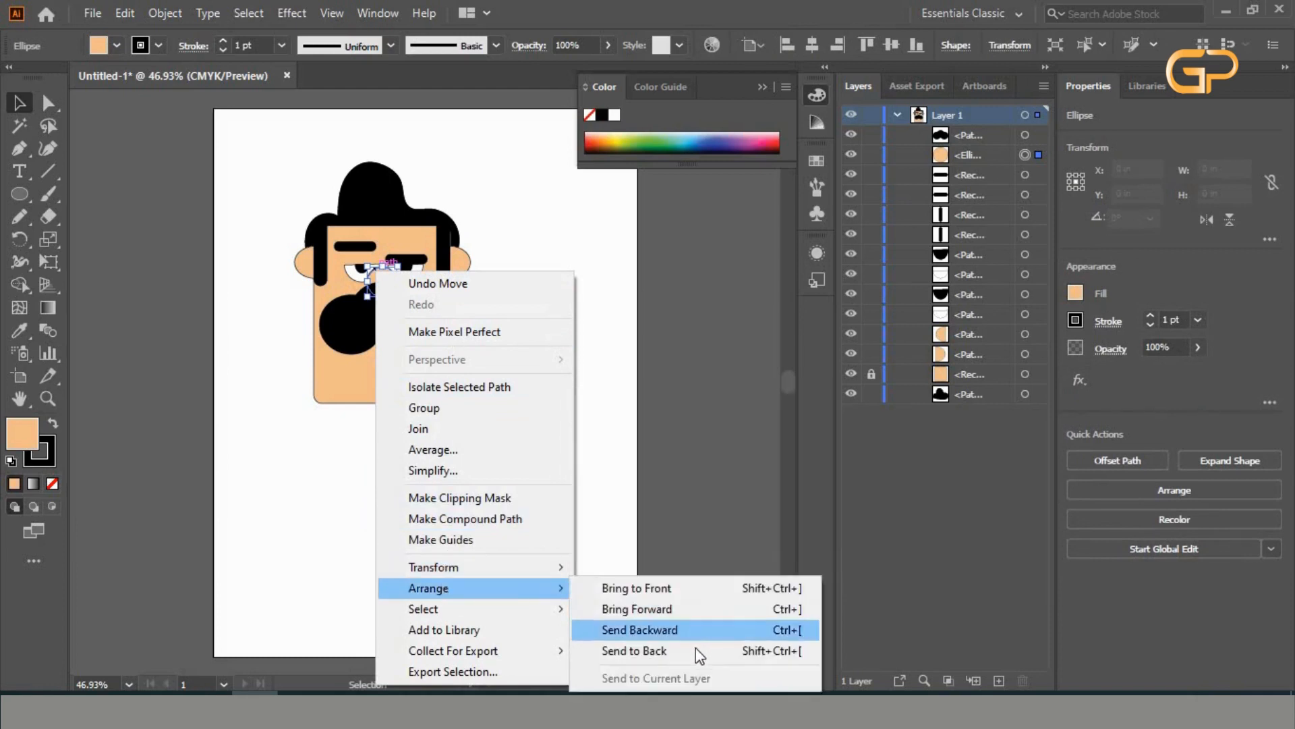
click(675, 588)
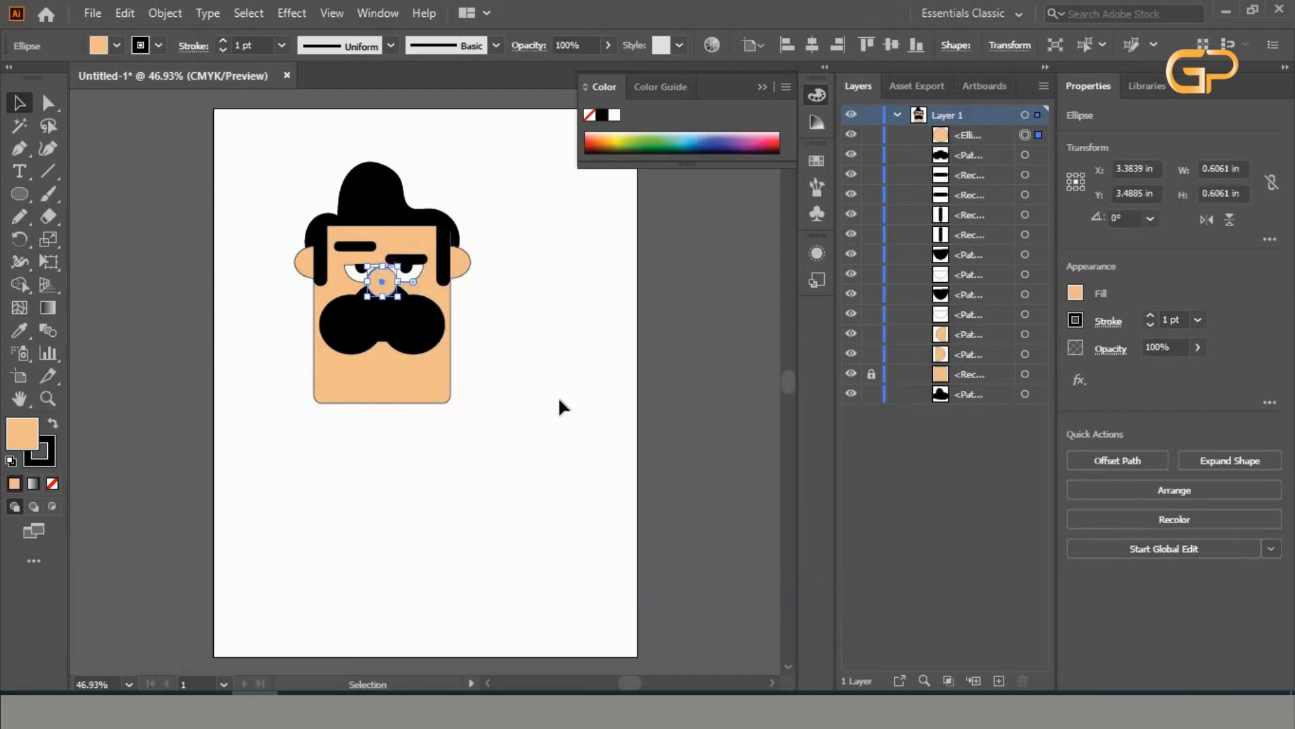
click(560, 400)
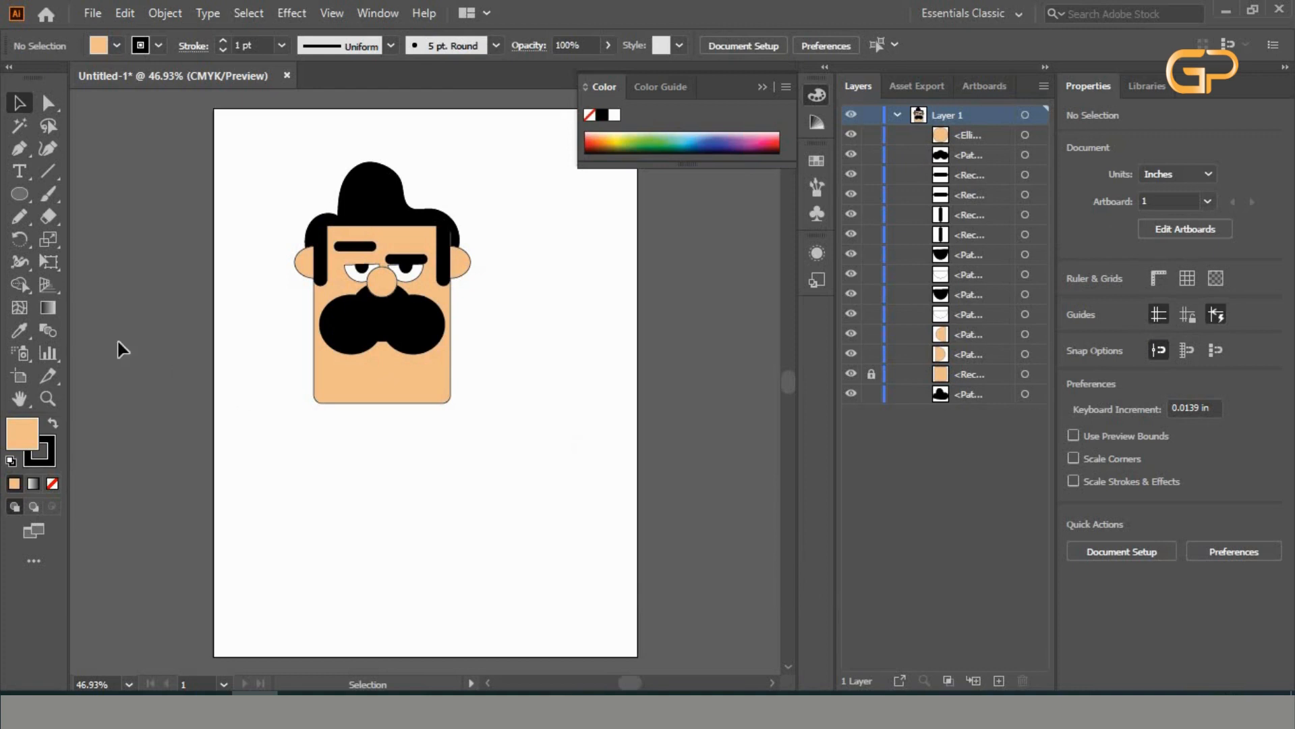
Draw a rounded rectangle about 1.92 by 2.53 in with no fill and a black outline on the empty area below the face.
click(116, 45)
click(12, 76)
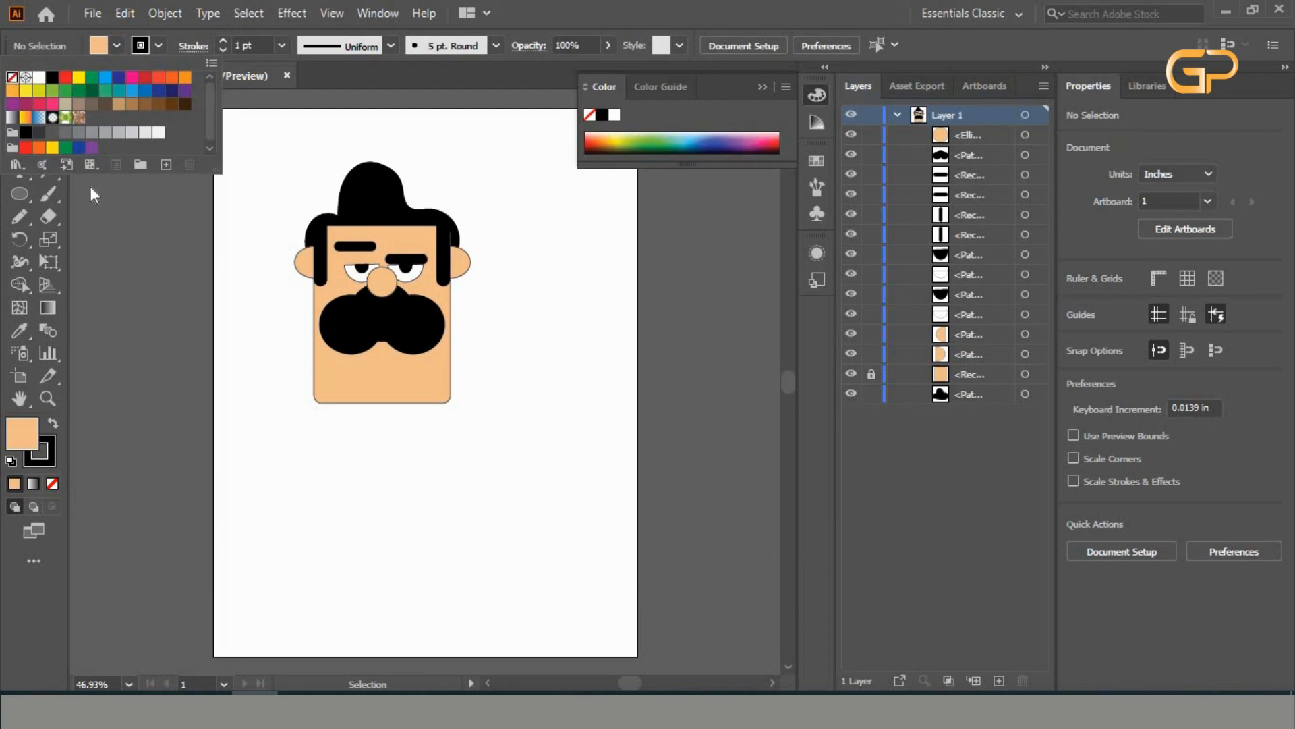
click(129, 217)
click(25, 197)
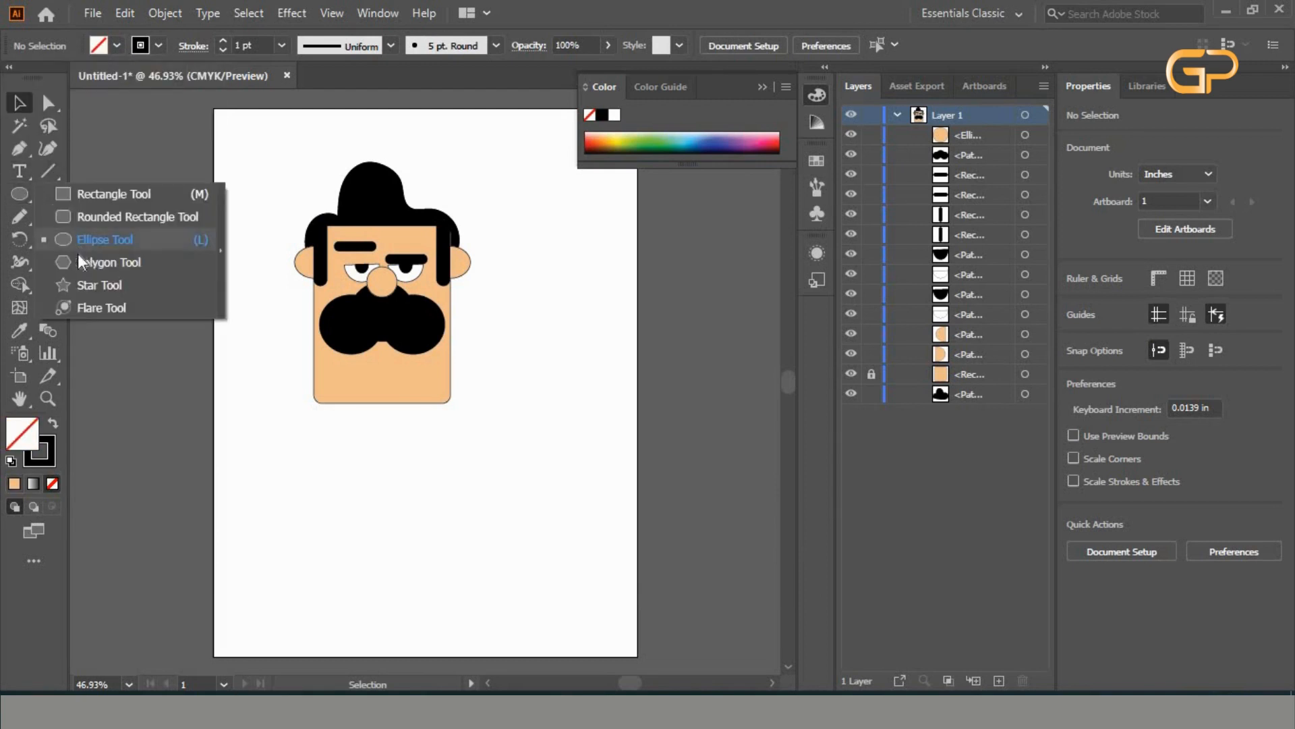
click(78, 218)
drag(398, 499, 504, 609)
drag(505, 607, 495, 625)
Rotate the rounded rectangle to 330° and move it directly beneath the face.
key(v)
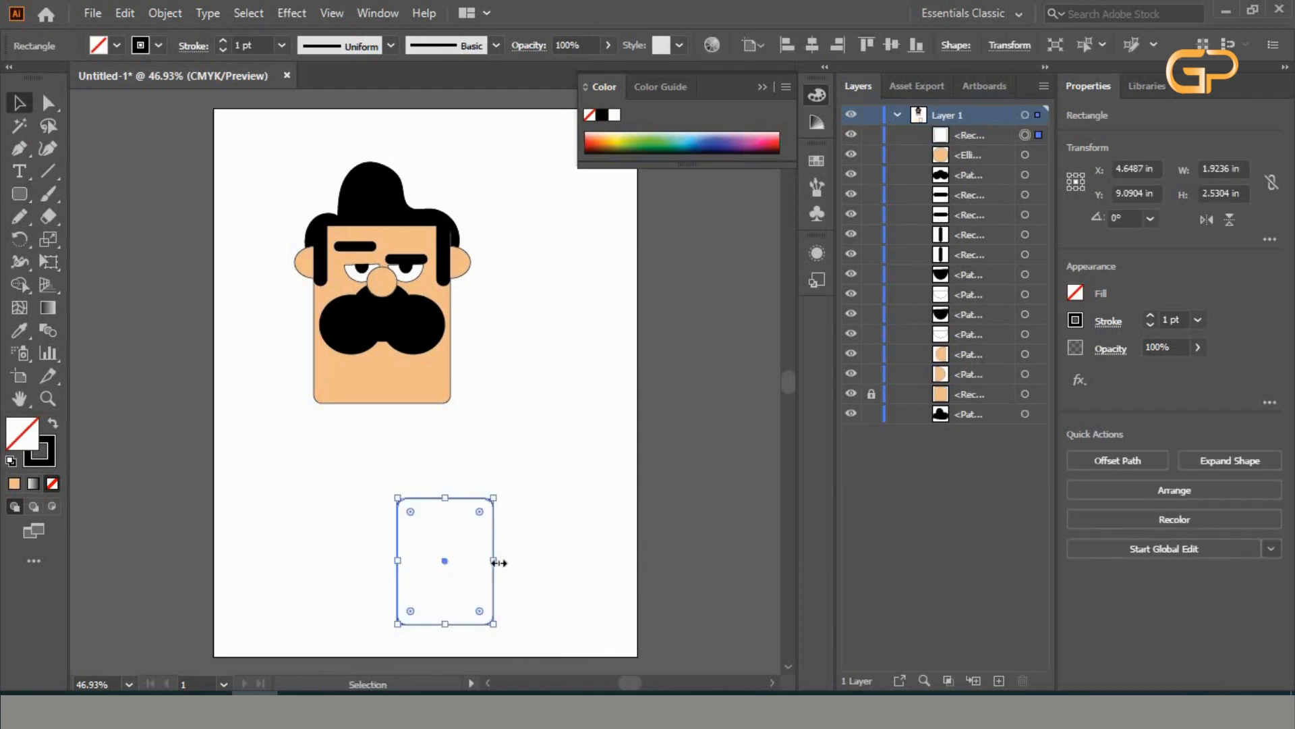
drag(503, 561, 506, 589)
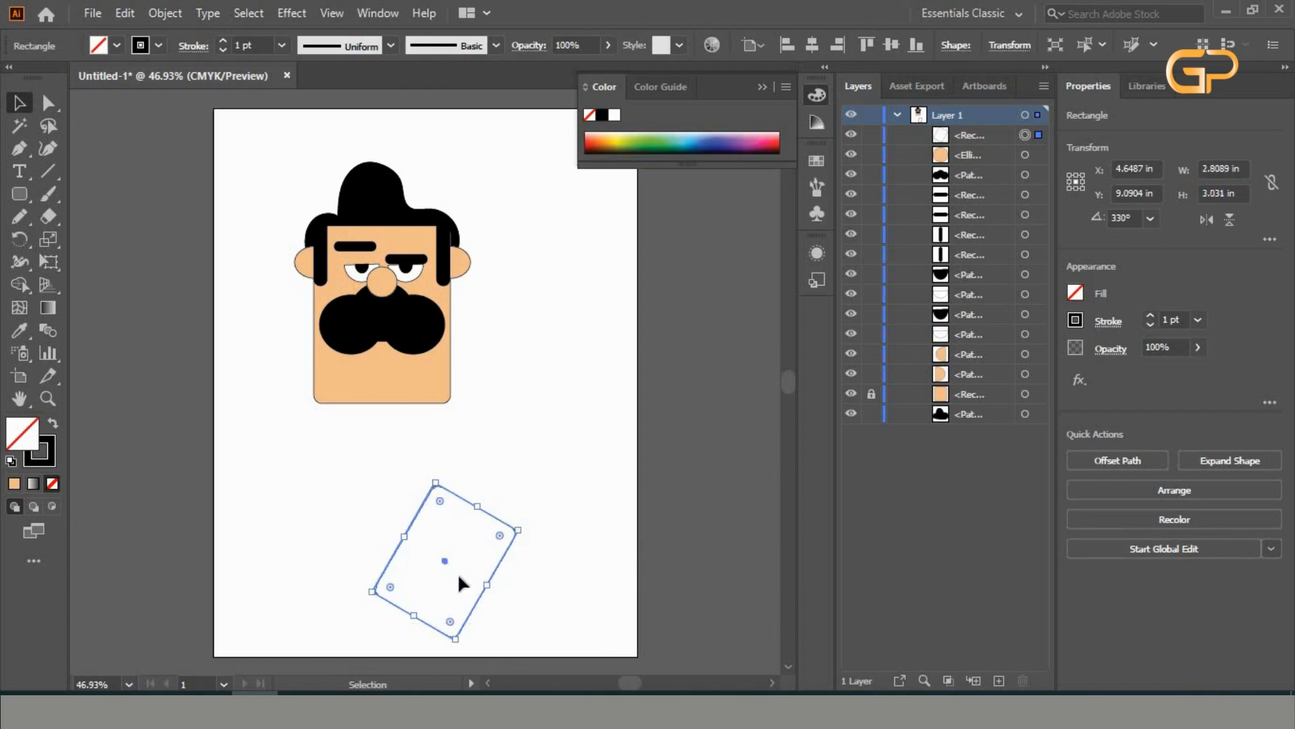
drag(442, 560, 384, 515)
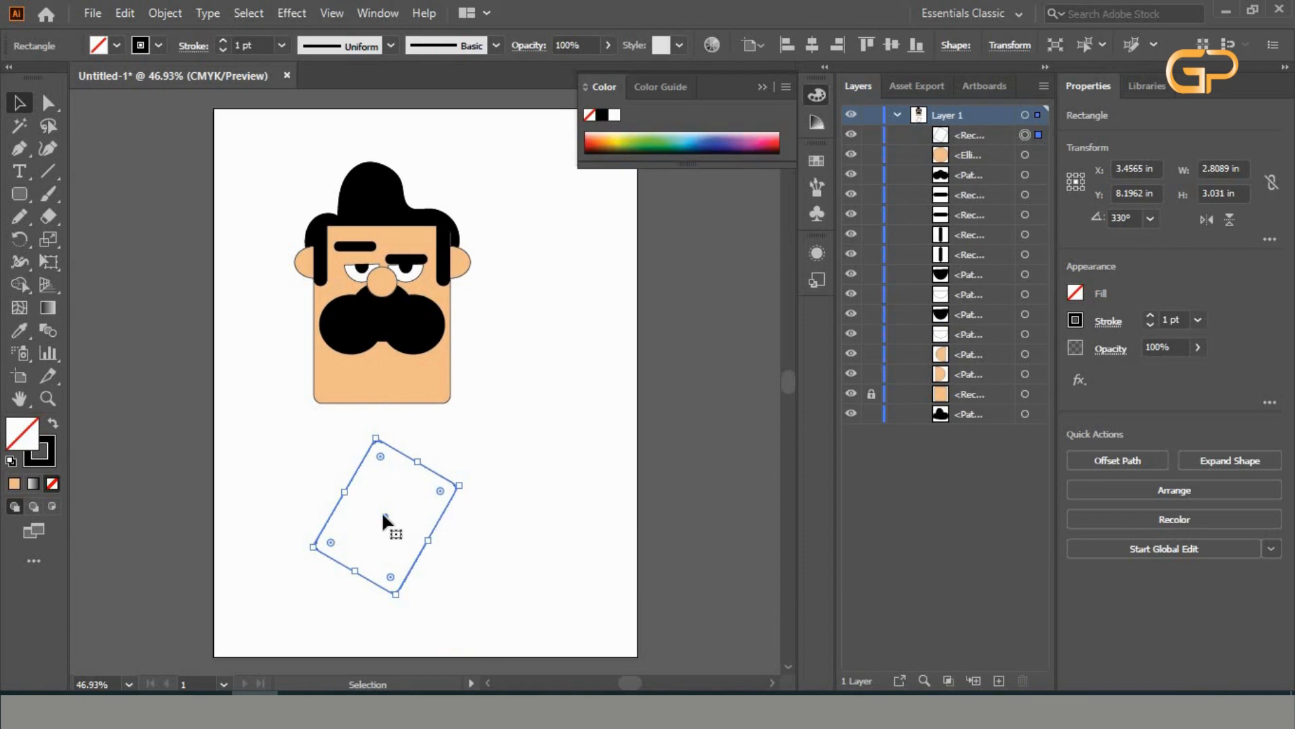
Duplicate the tilted rectangle to the right and rotate the copy the opposite way to about 32.7° so the two cross.
drag(382, 512, 444, 522)
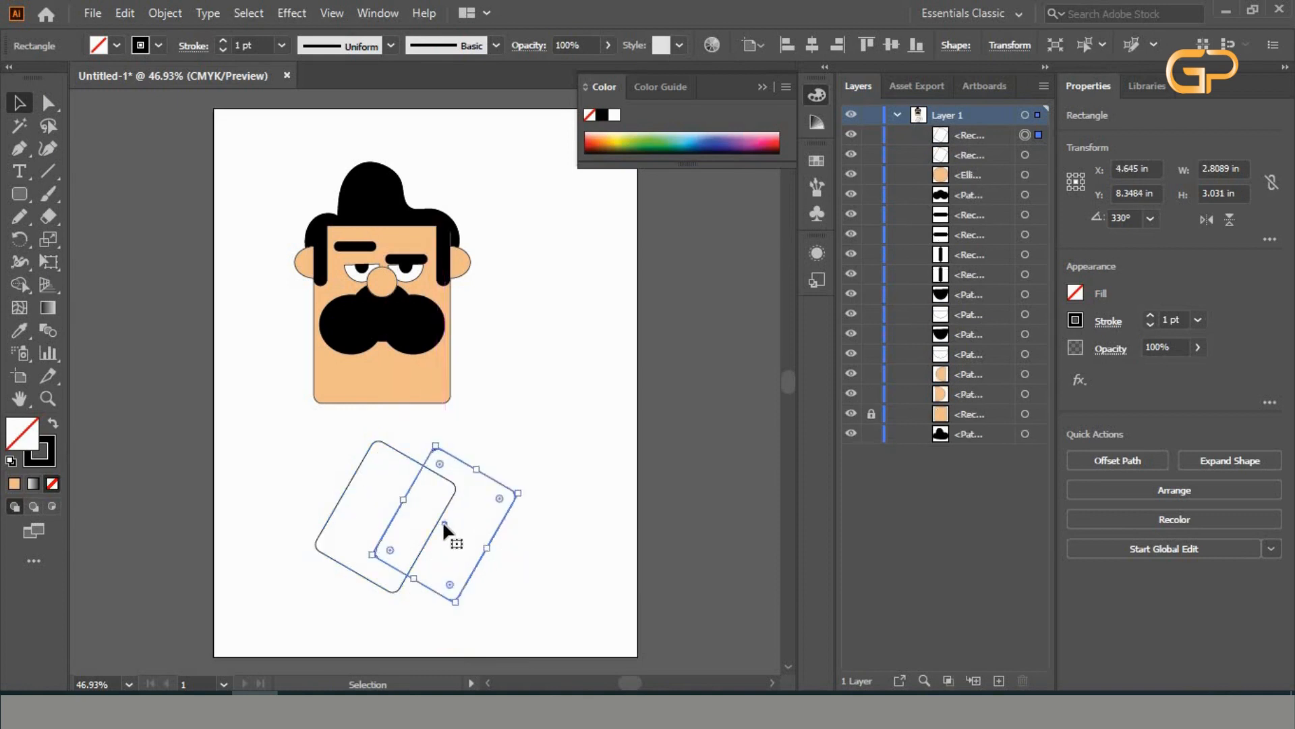
right_click(443, 524)
click(446, 603)
drag(466, 608, 544, 554)
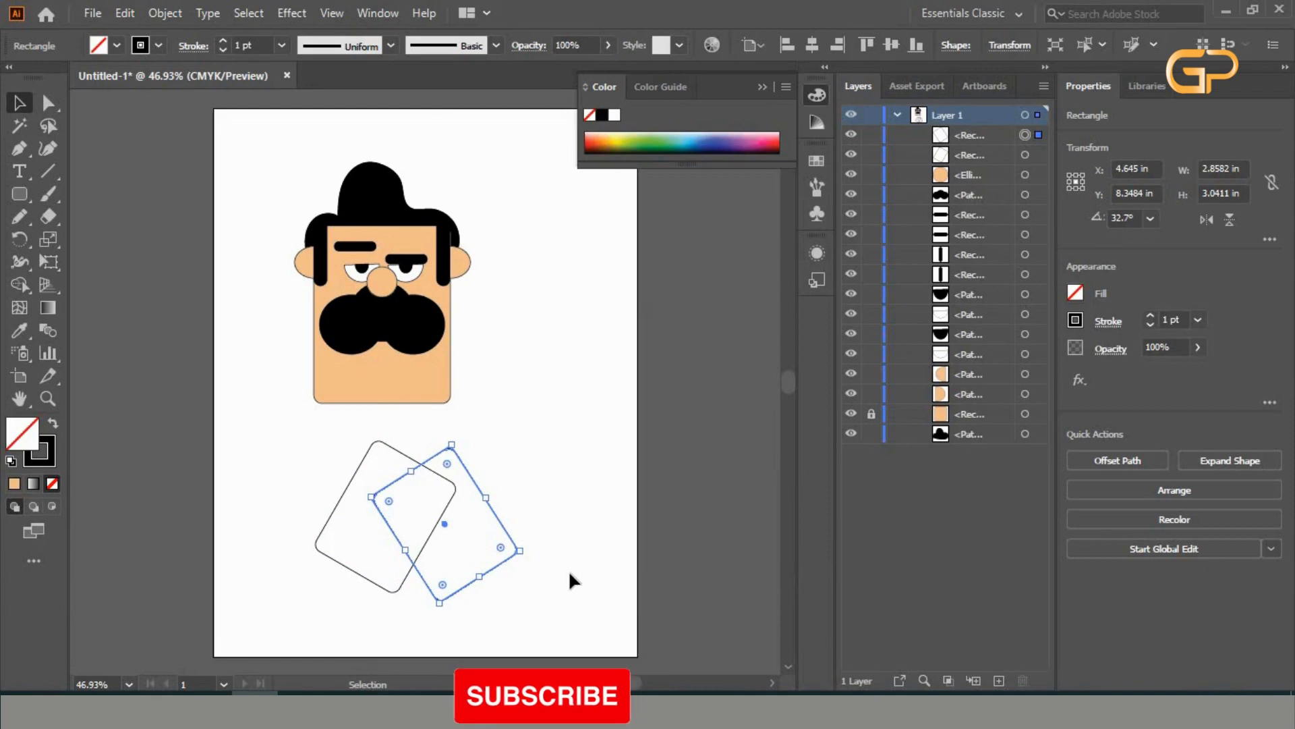
click(545, 556)
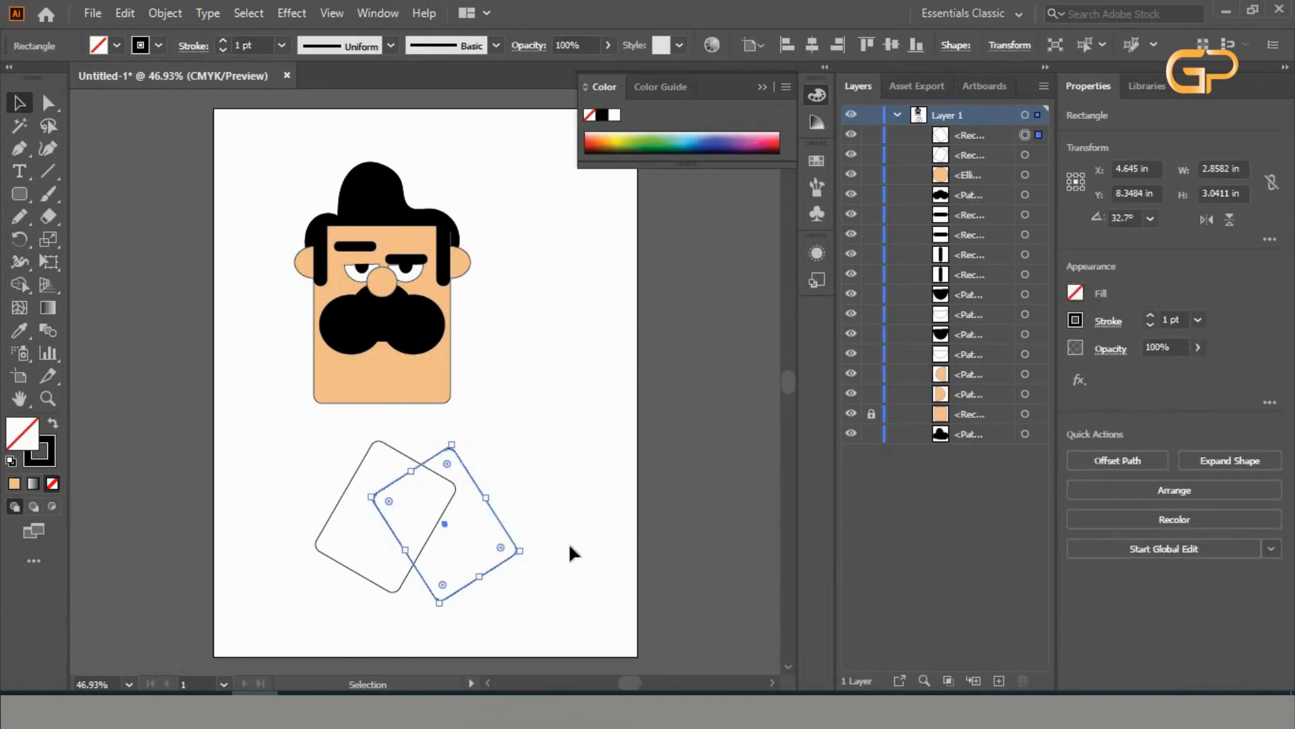
Nudge the right tilted rectangle up and slightly left until it lines up level with the left one.
key(Up)
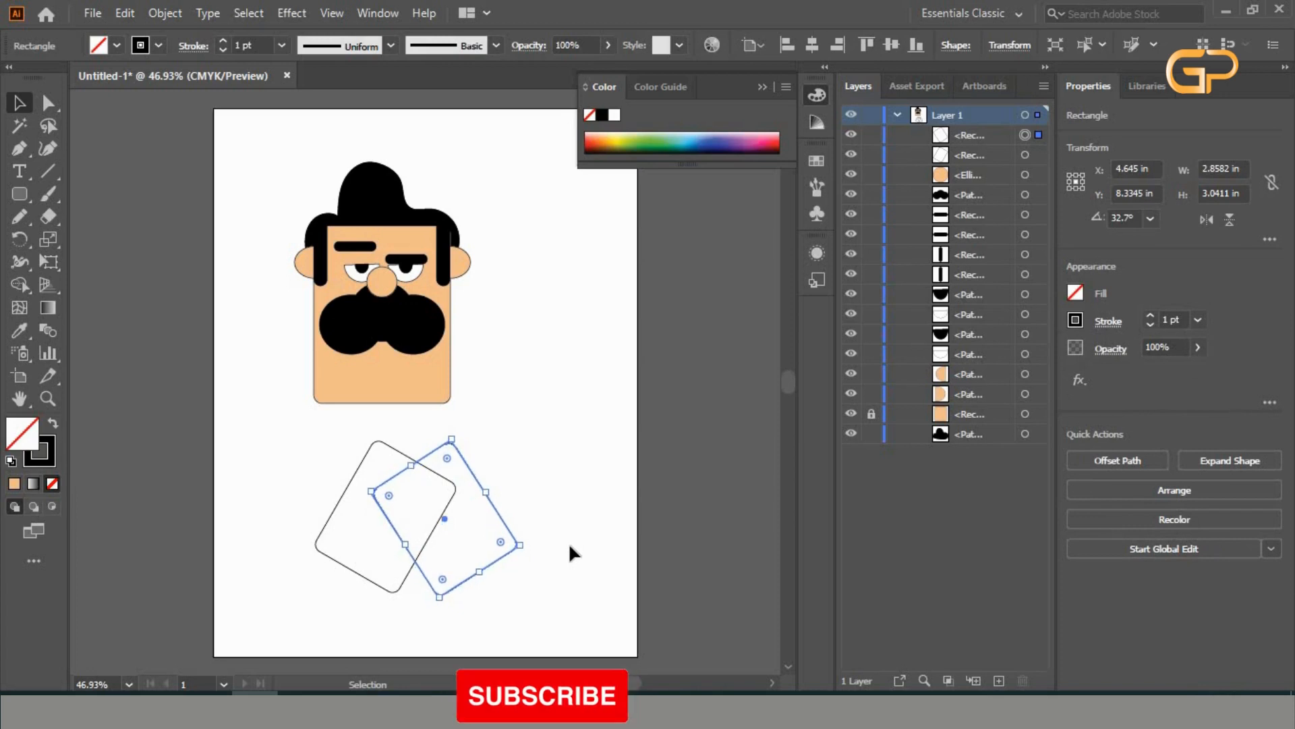
key(Up)
key(Up)
key(Up)
key(Up)
key(Up)
key(Up)
key(Up)
key(Up)
key(Up)
key(Up)
key(Up)
key(Up)
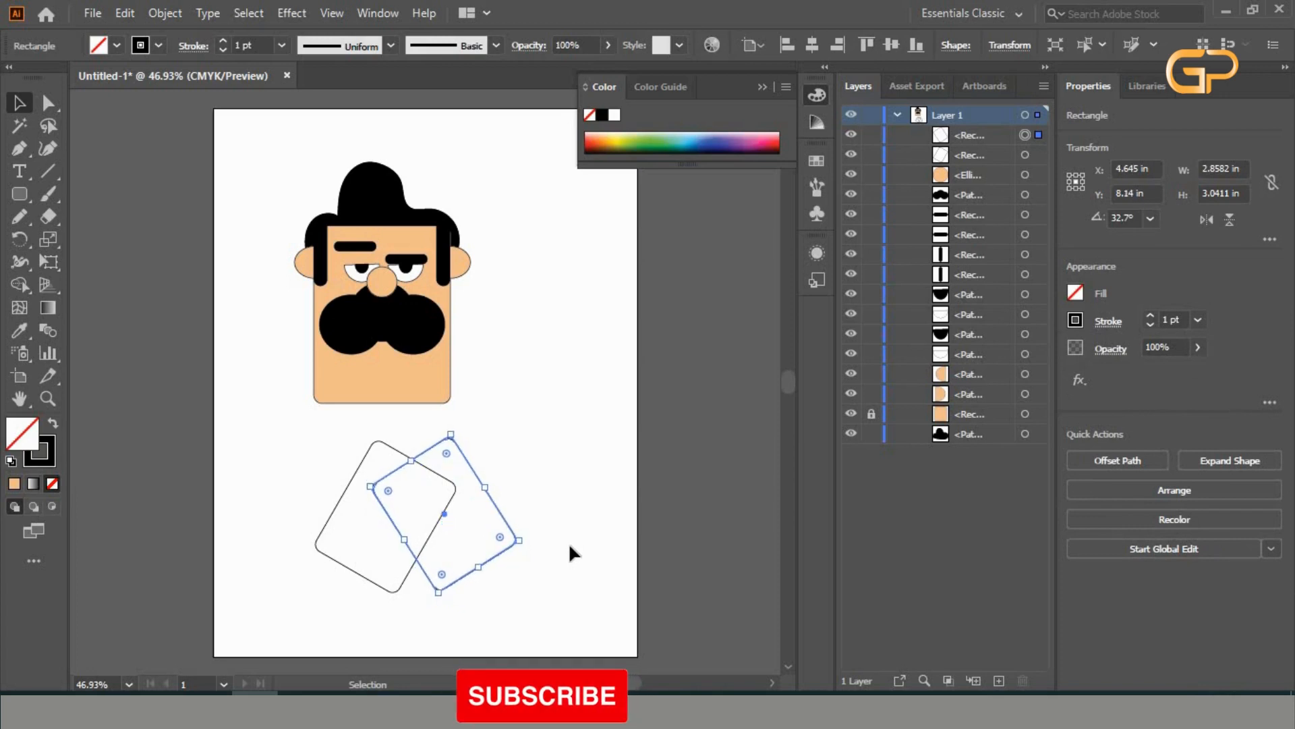
key(Left)
click(568, 541)
Draw a horizontal line about 3.9 in long across the rectangles' upper part, and a vertical line about 4.05 in long through their crossing.
key(backslash)
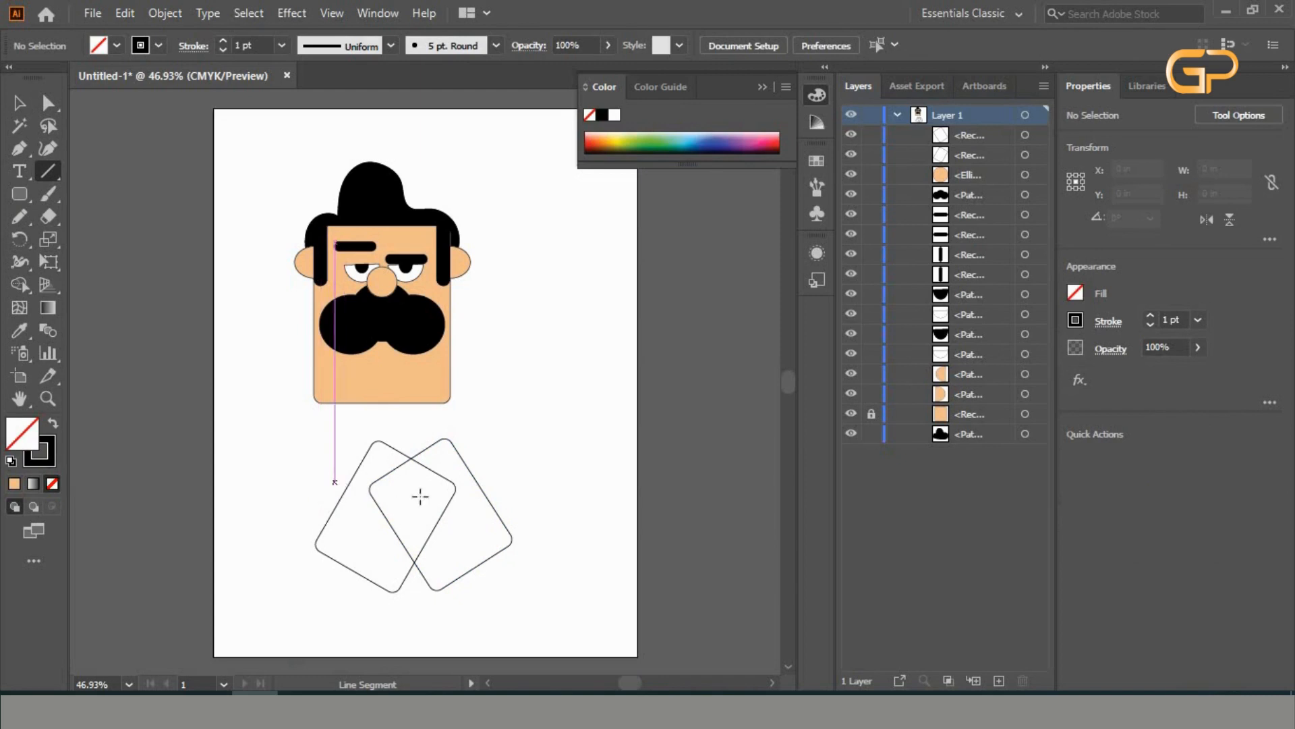
drag(335, 482, 530, 482)
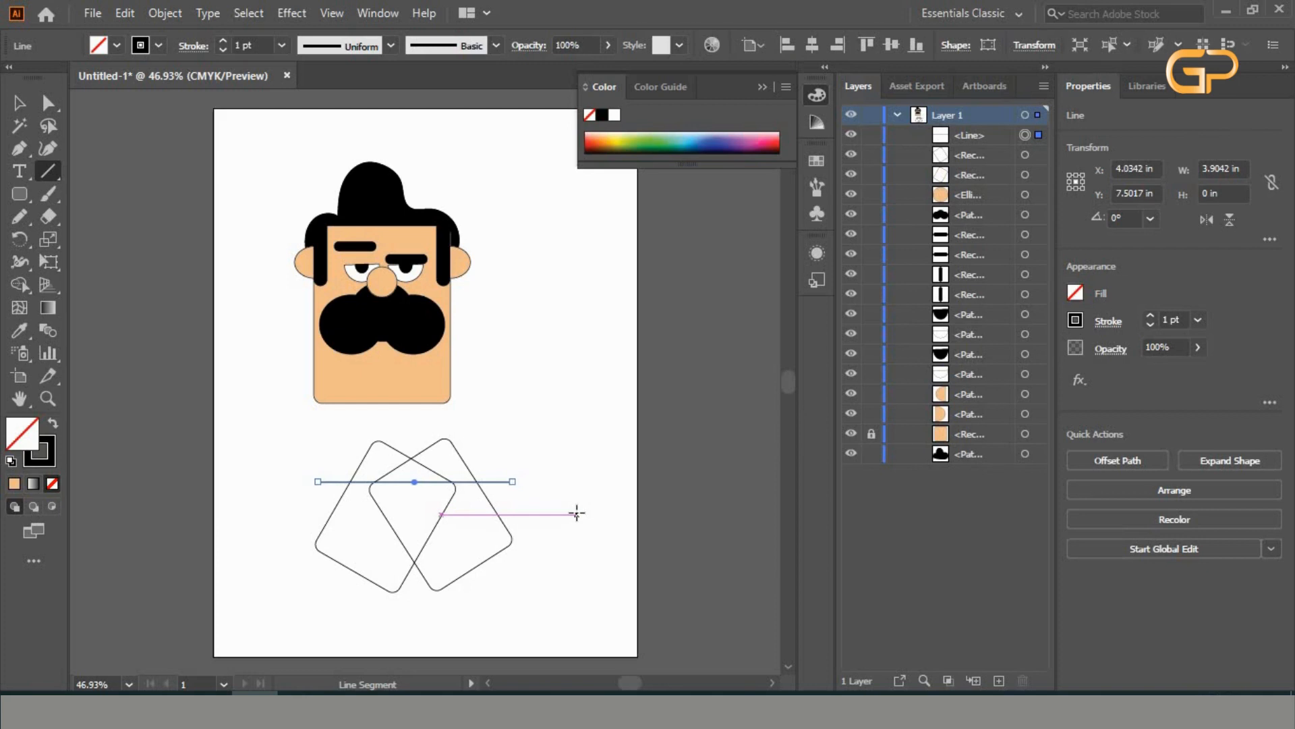
key(Up)
key(Up)
key(Up)
key(Up)
key(Up)
key(Up)
key(Up)
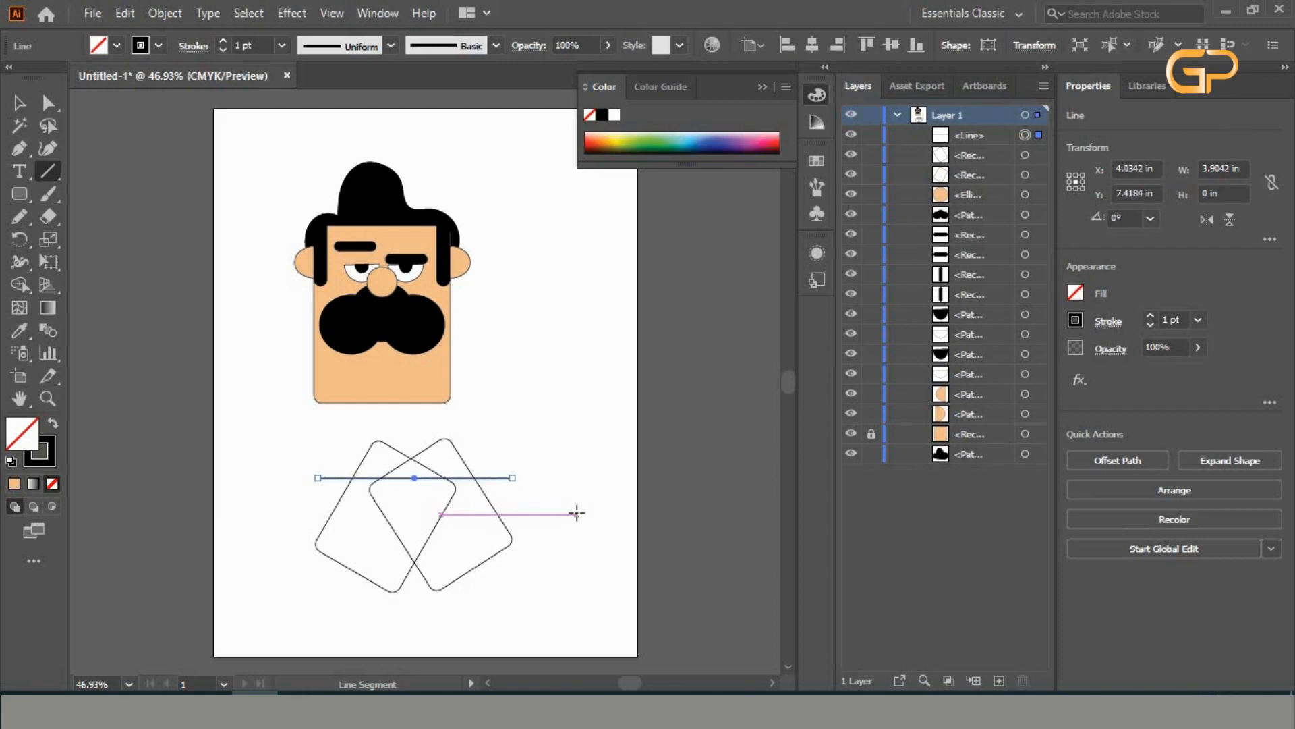
drag(415, 430, 414, 626)
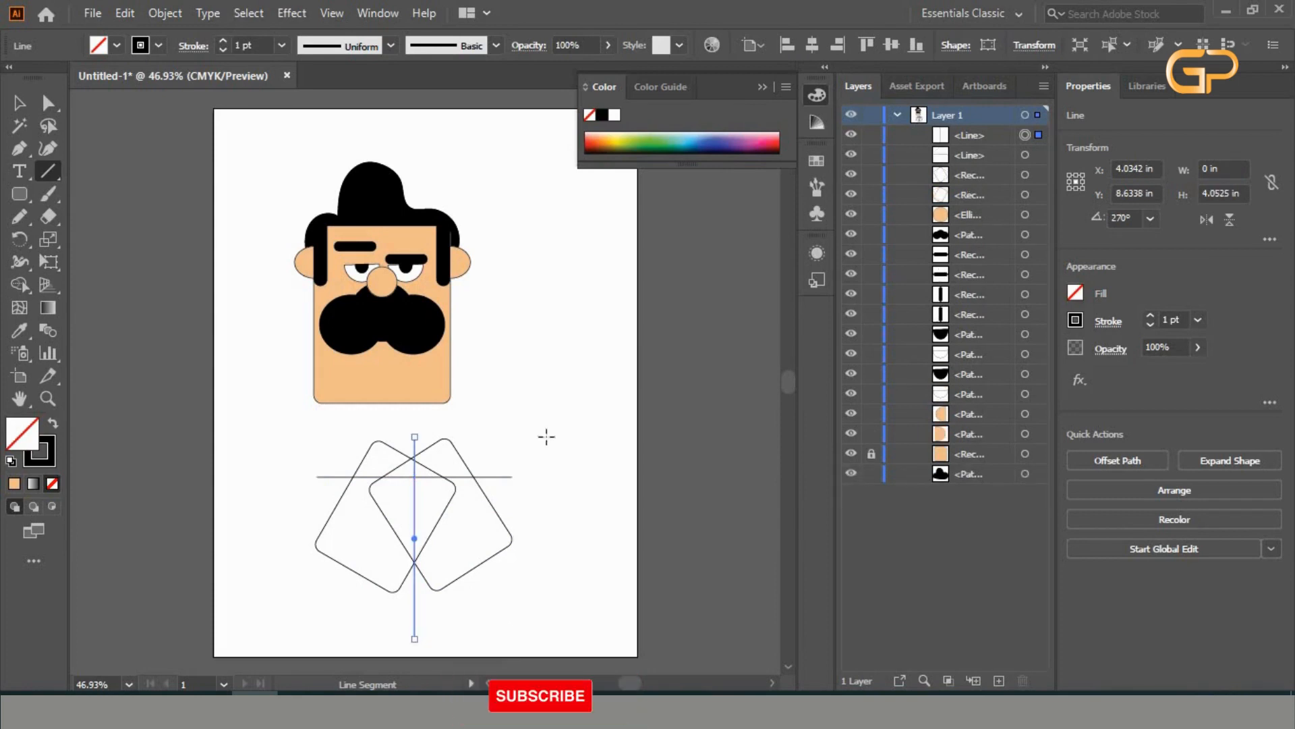
Draw an unfilled square about 0.9 in wide to the upper right of the crossed rectangles and rotate it.
drag(26, 196, 114, 197)
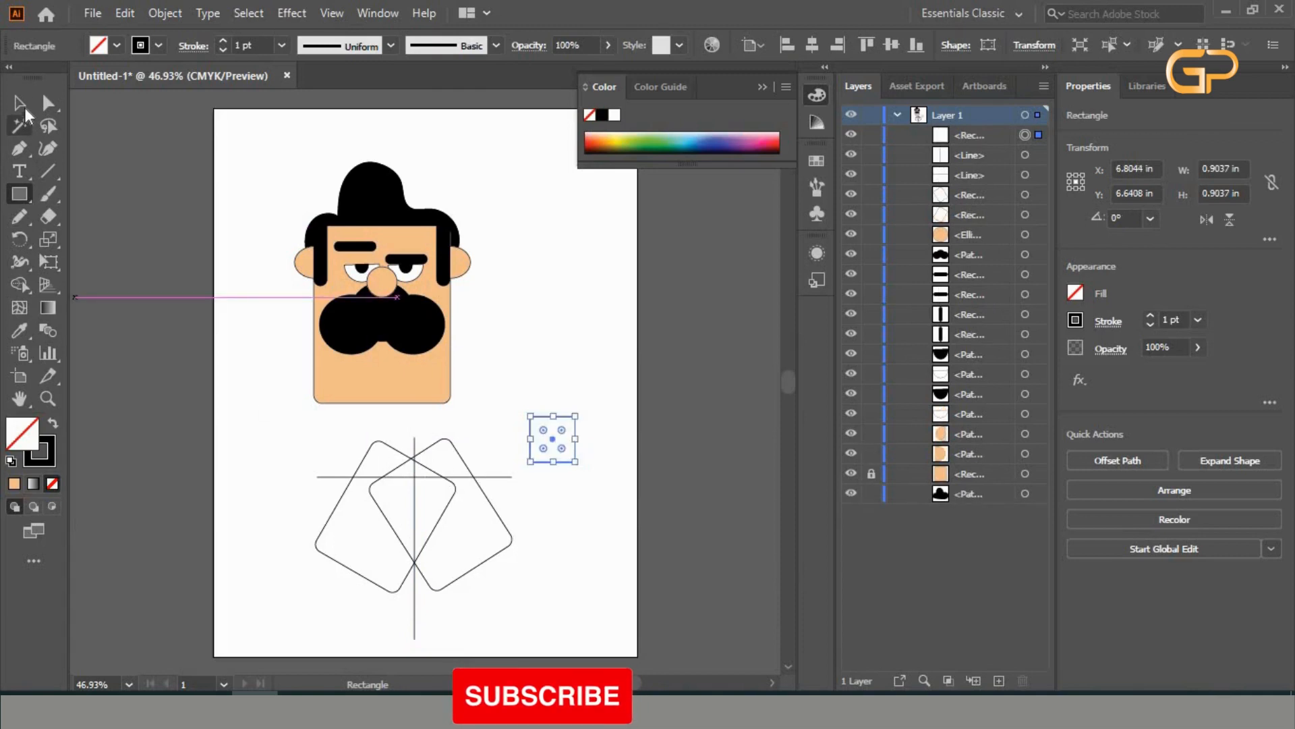
key(v)
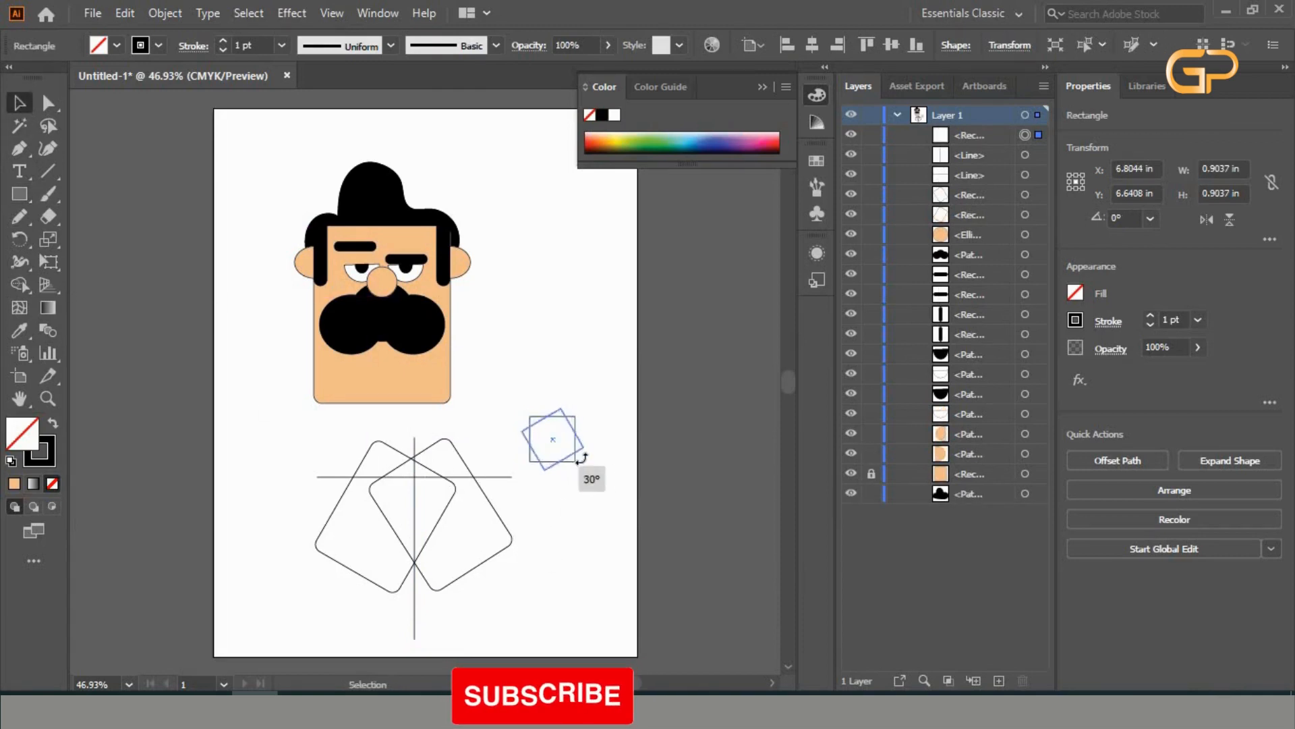